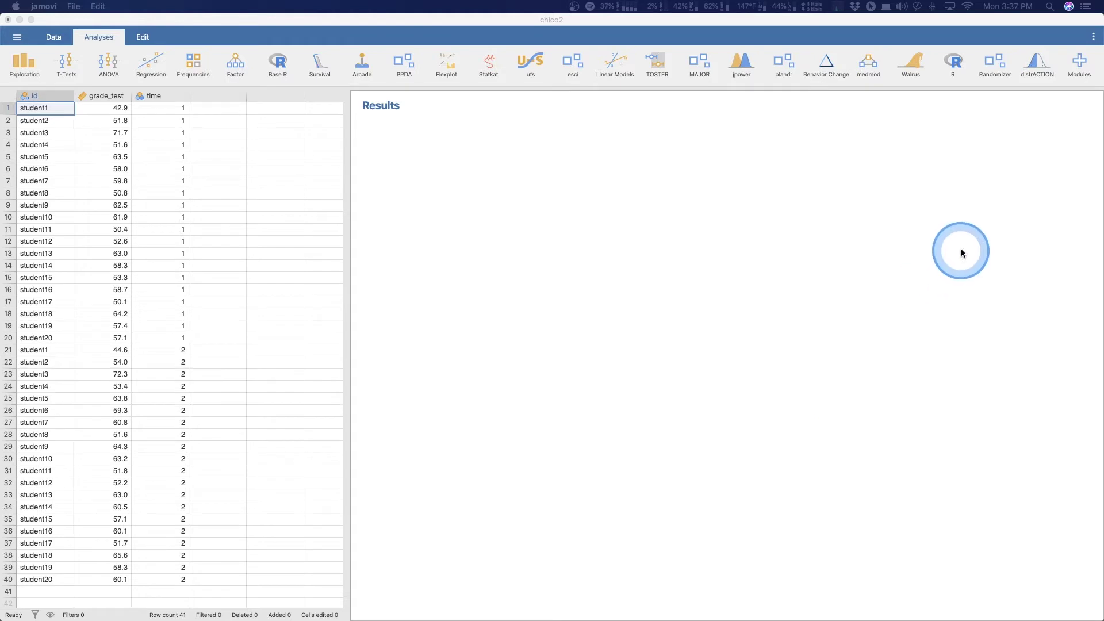
Open the jamovi module library from the Modules menu.
click(1080, 65)
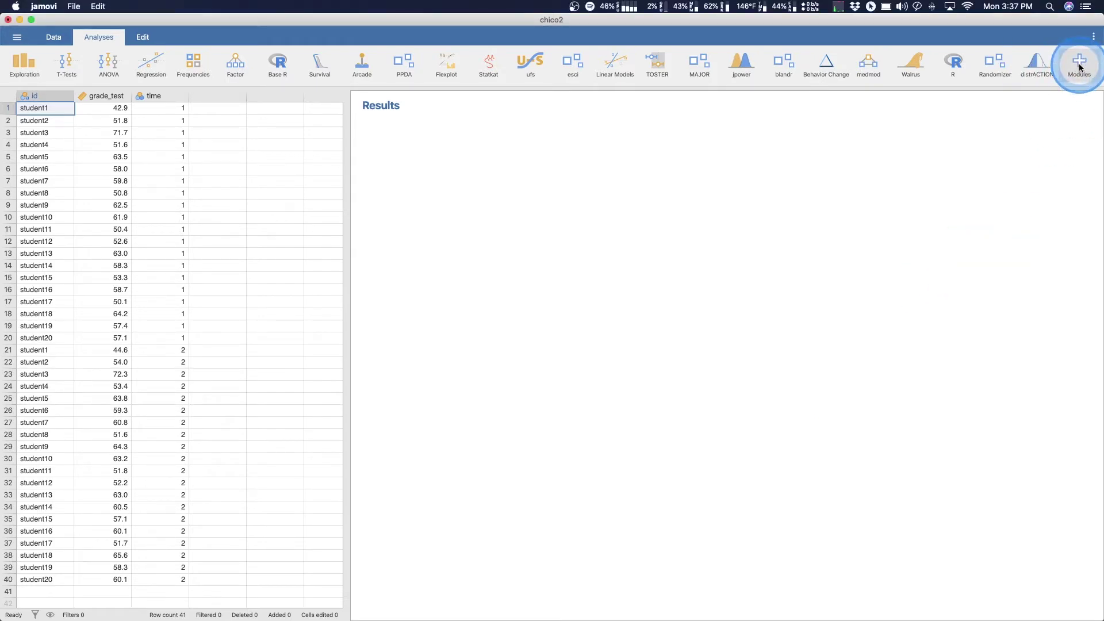
Confirm Statkat - Method Selection Tool is listed under Installed modules, then close the library.
click(993, 79)
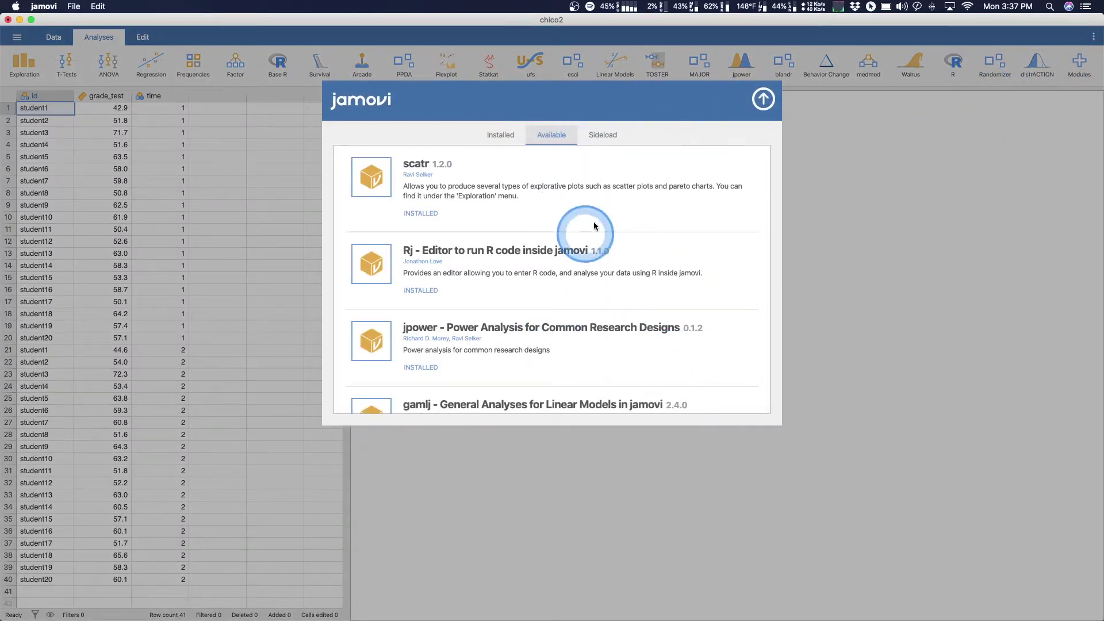
click(505, 134)
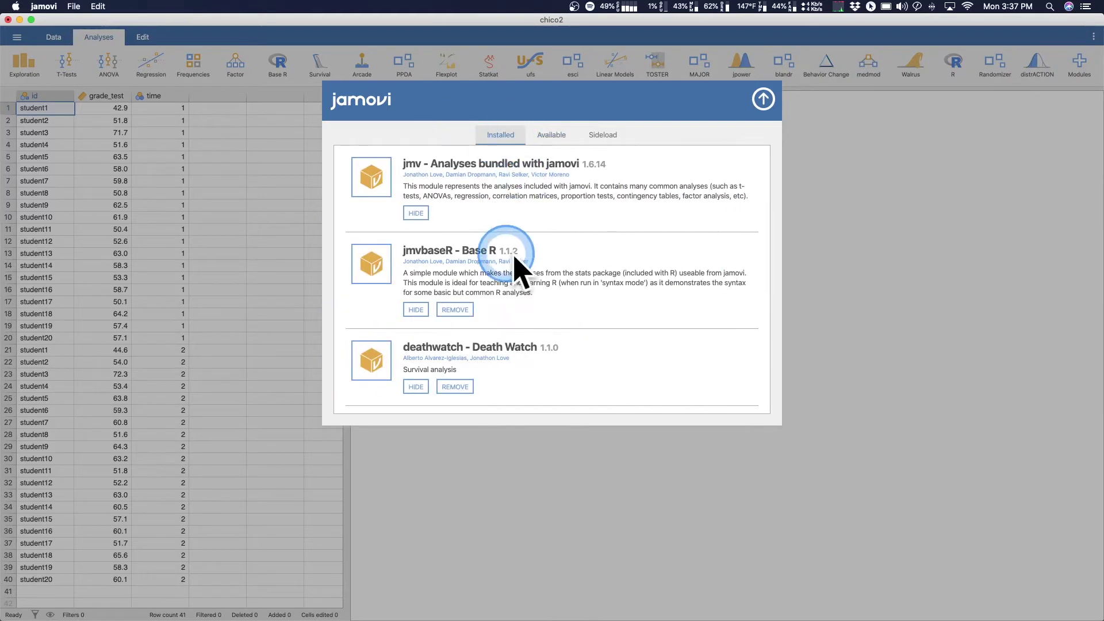
scroll(577, 236, down, 5)
scroll(577, 236, down, 5)
scroll(578, 234, down, 5)
scroll(578, 235, down, 3)
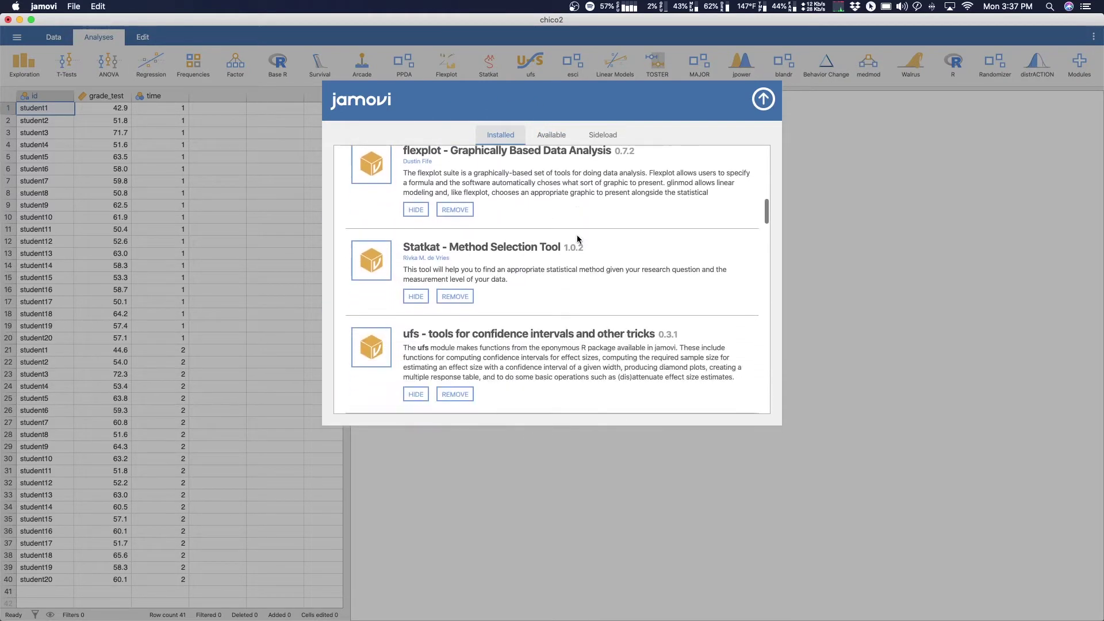
scroll(577, 235, down, 2)
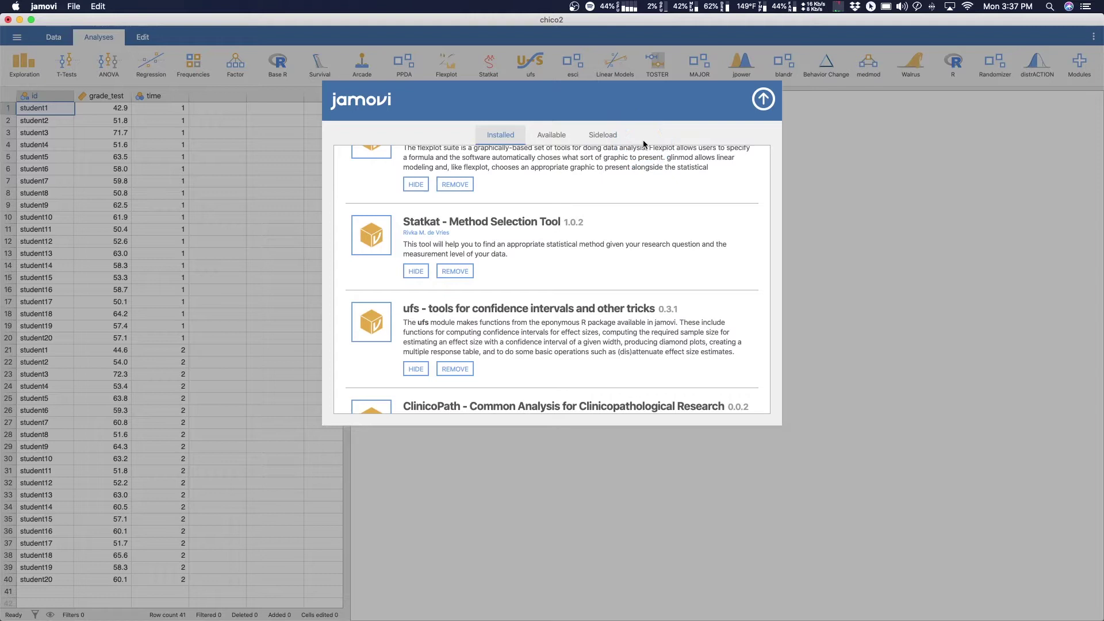
click(763, 99)
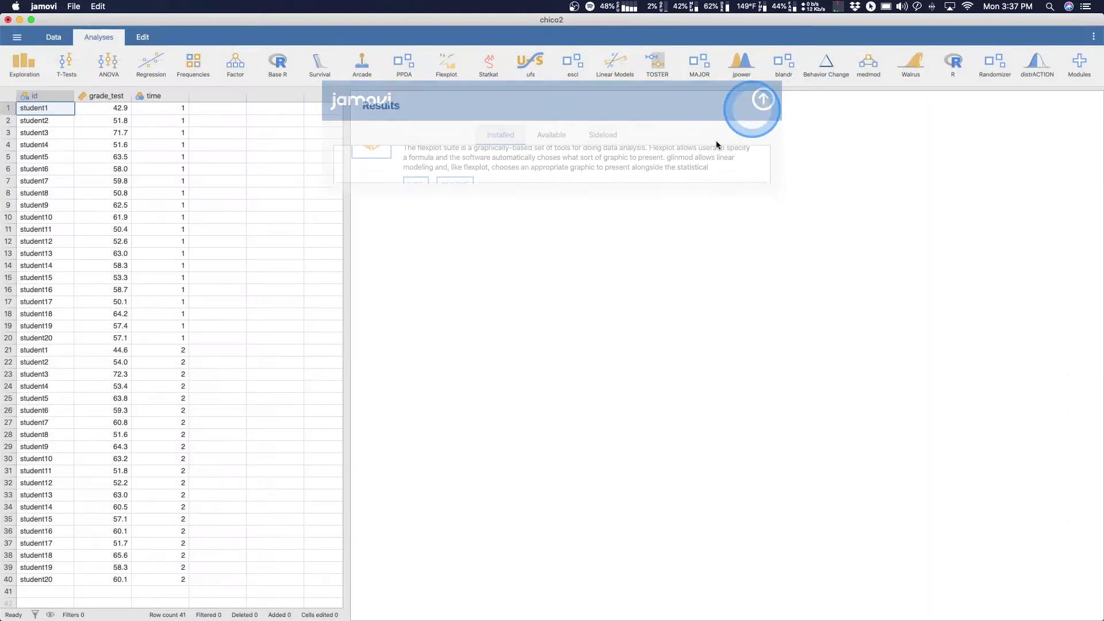
Start a Statkat Single Variable method recommendation.
click(493, 64)
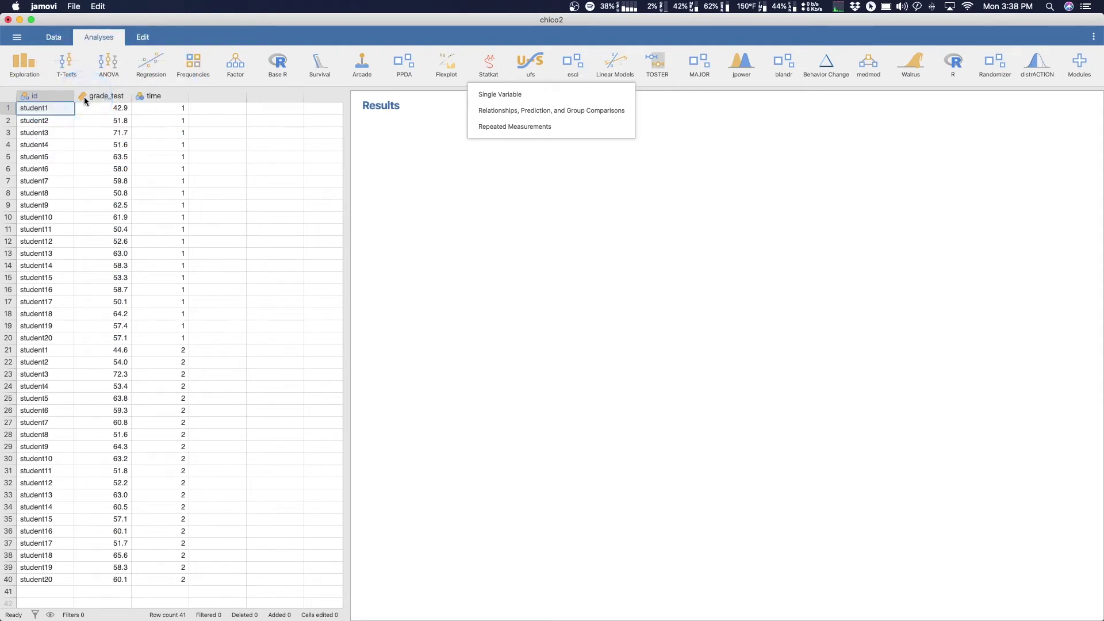
click(509, 94)
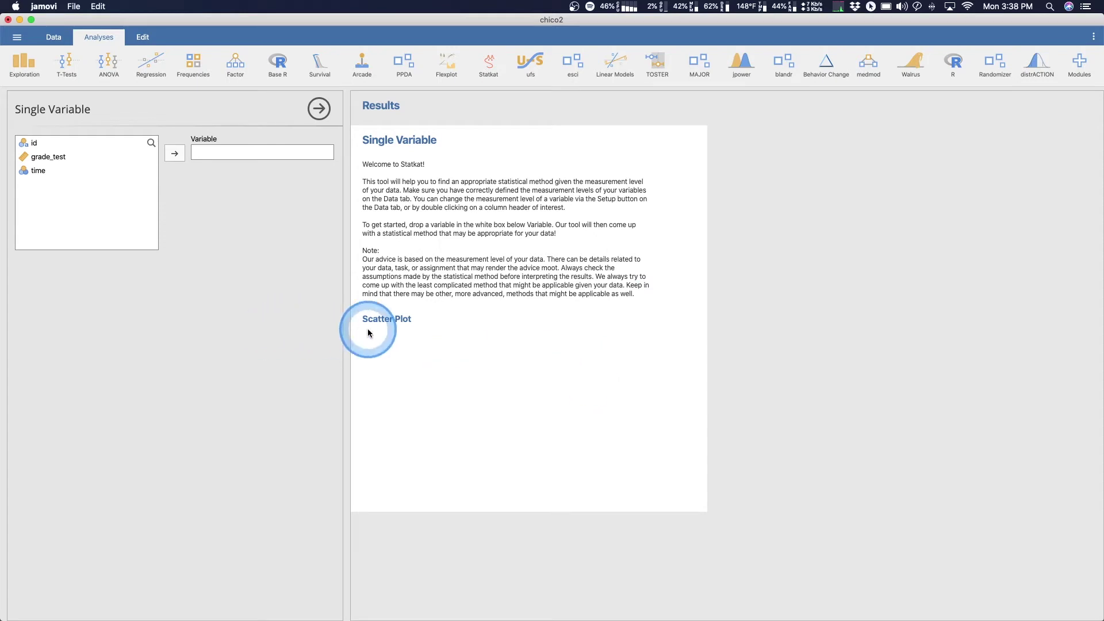
Assess grade_test as the single variable and look up One Sample T-Test under T-Tests.
click(174, 154)
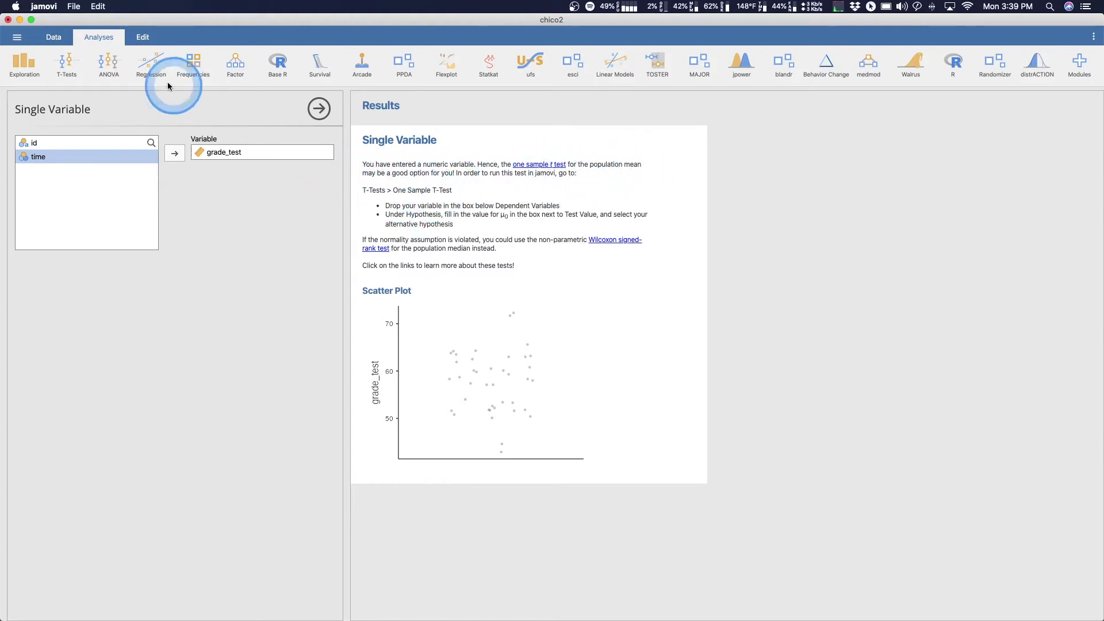
click(67, 65)
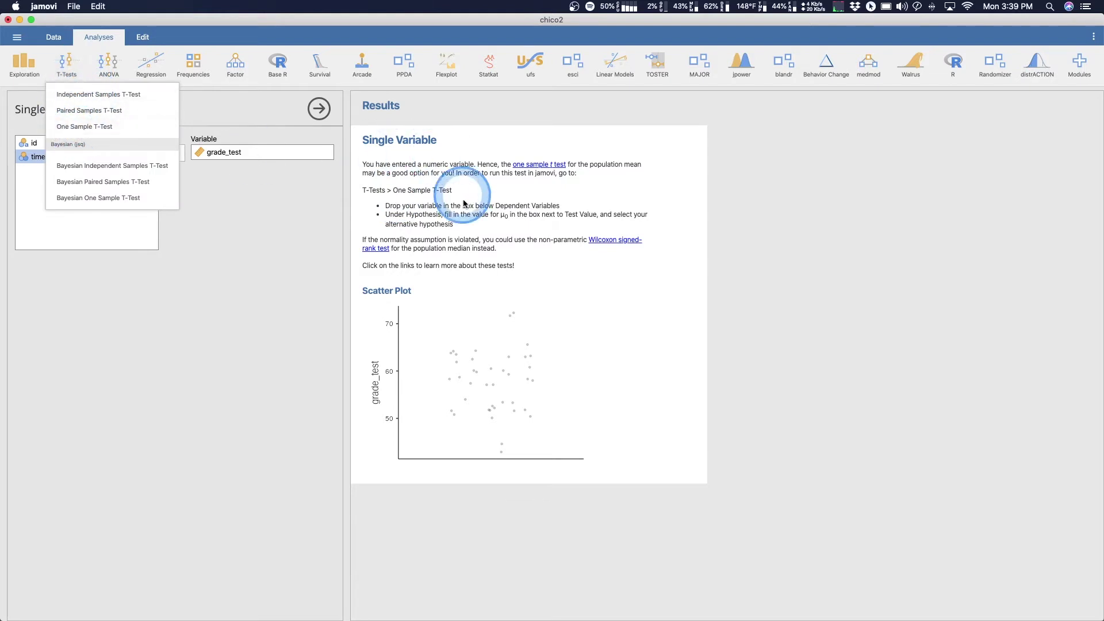
click(388, 204)
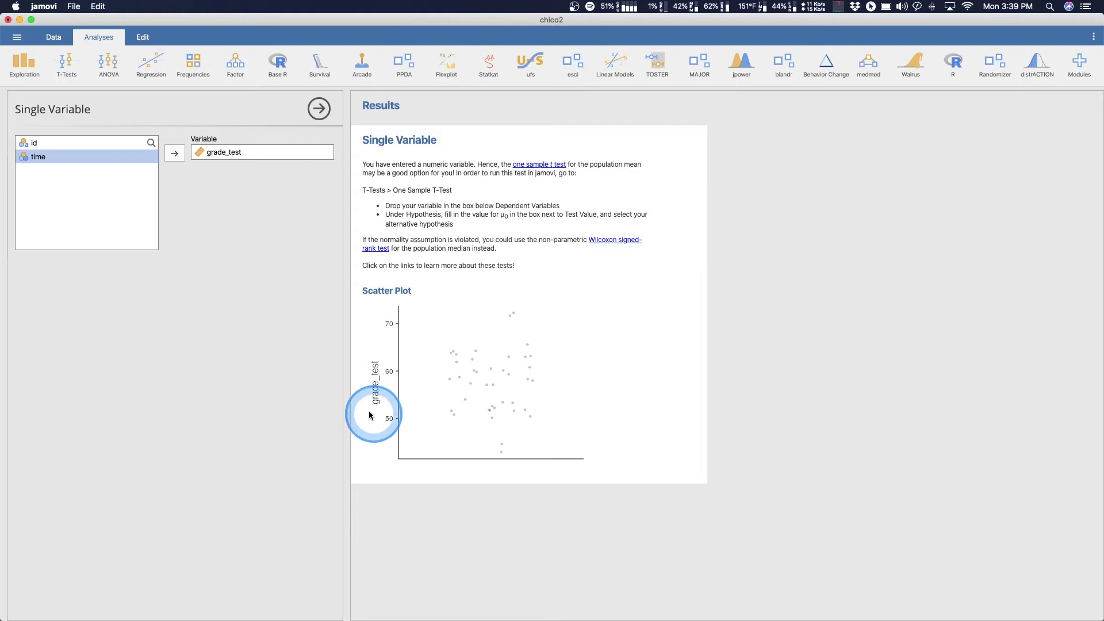
Add another Single Variable analysis for time and find the binomial test under Frequencies.
click(487, 65)
click(500, 103)
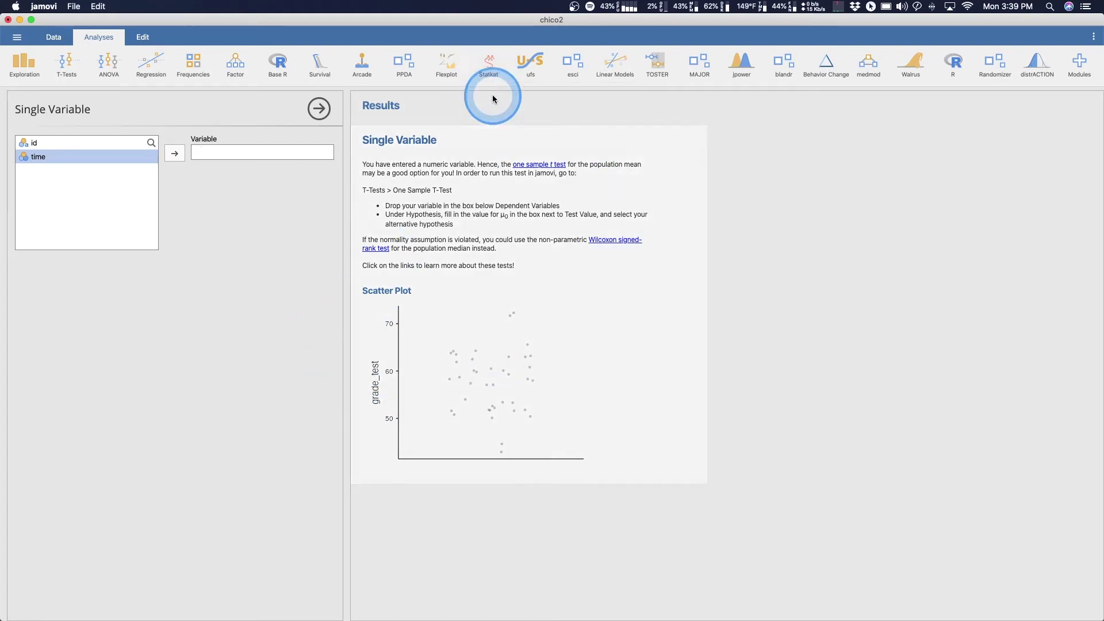
drag(61, 172, 225, 154)
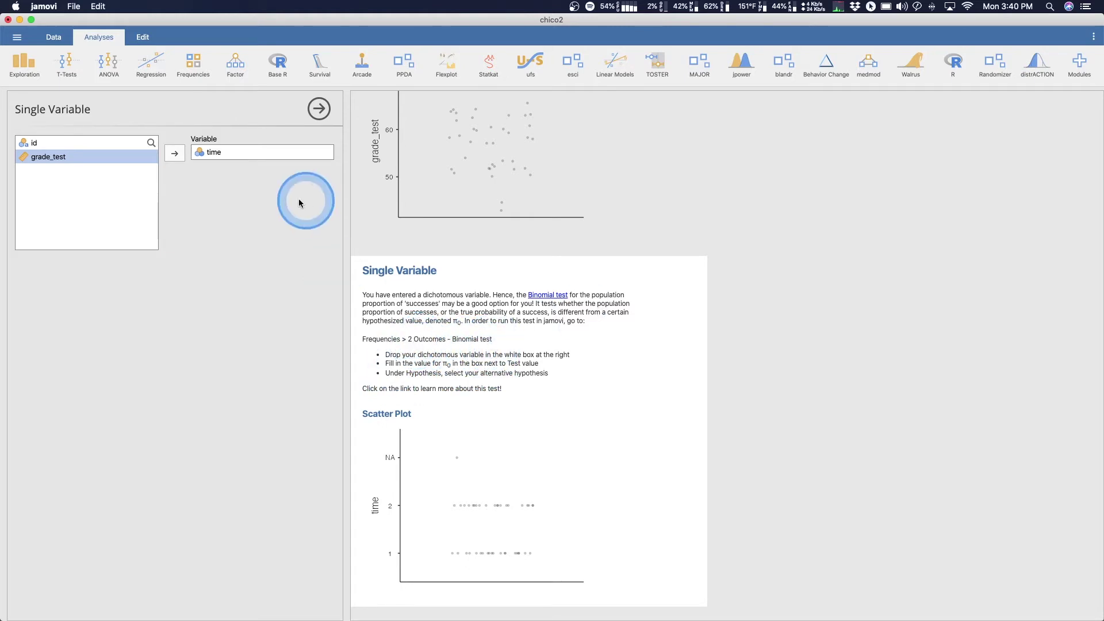
click(193, 64)
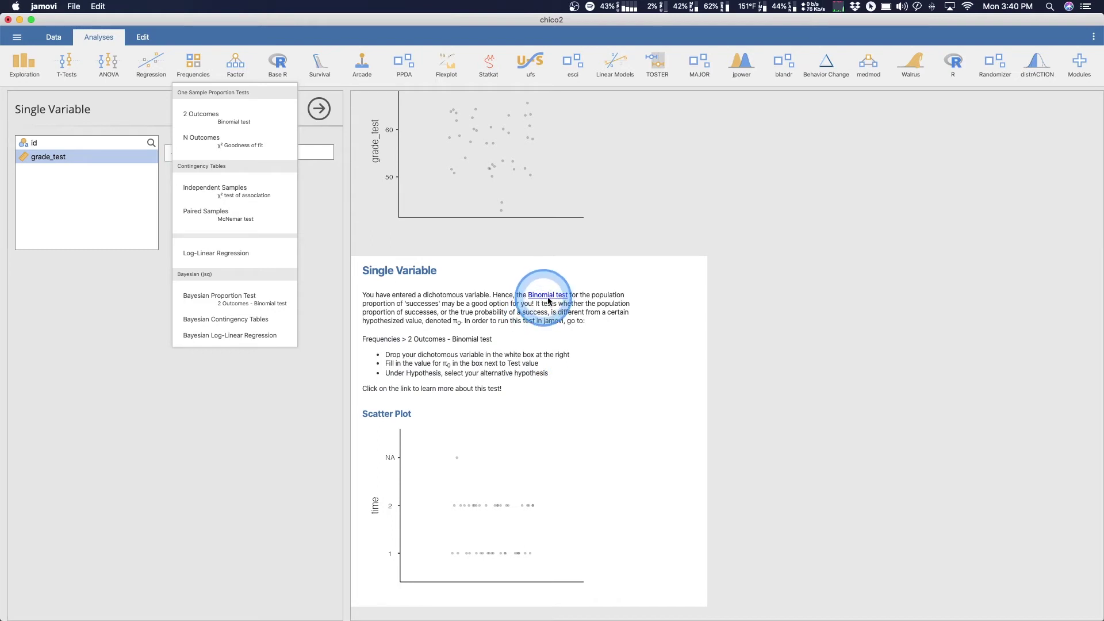
click(586, 345)
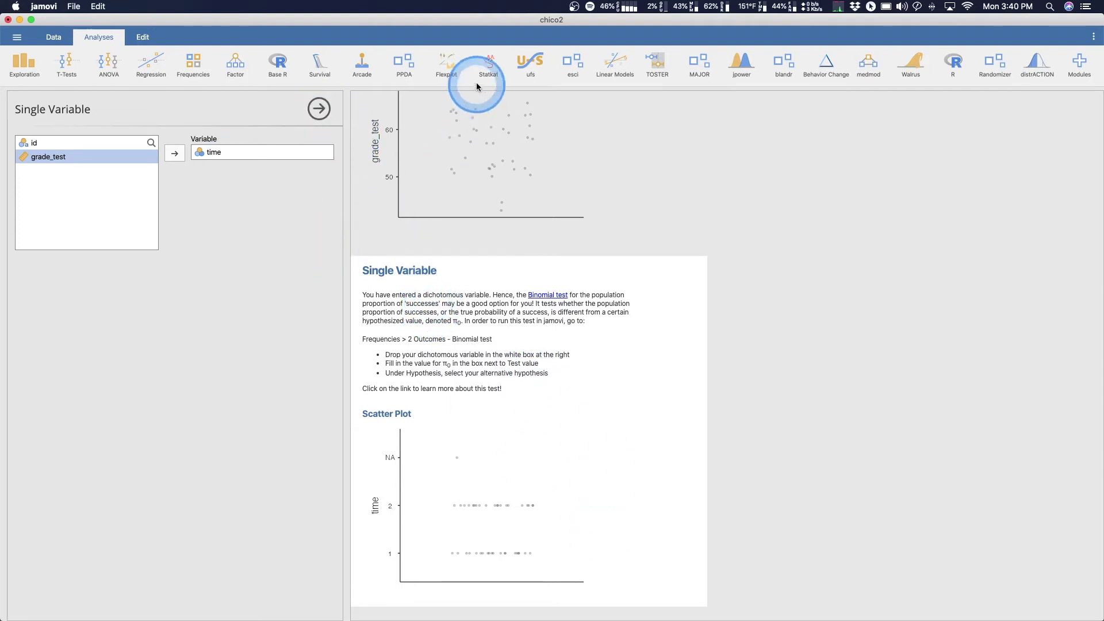
Create a Relationships, Prediction, and Group Comparisons analysis pairing grade_test (Variable 1) with time (Variable 2).
click(489, 65)
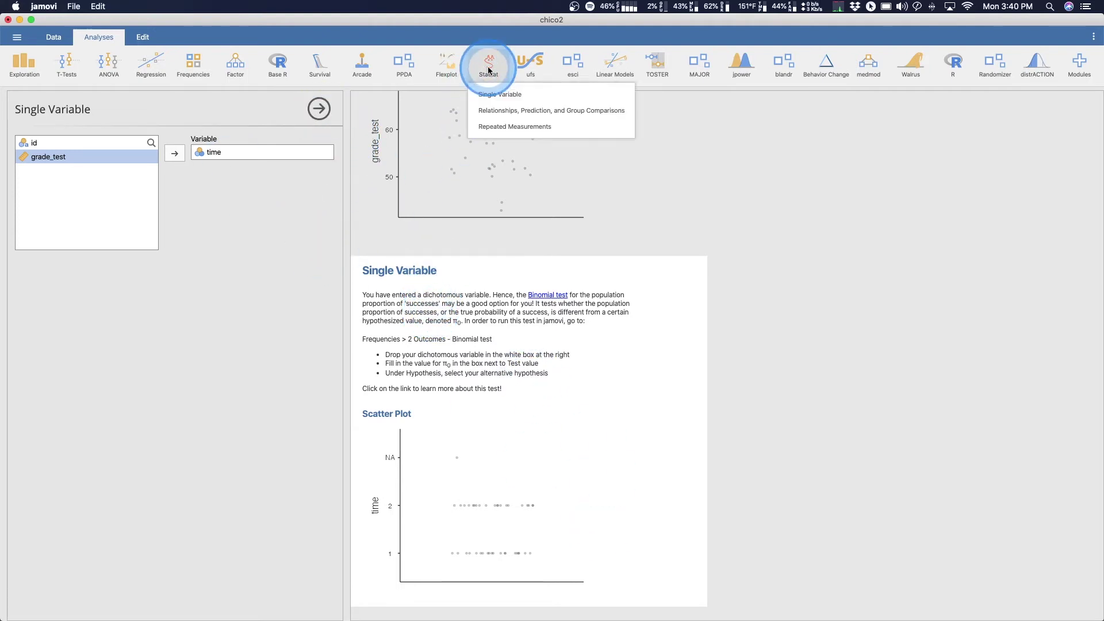
click(585, 113)
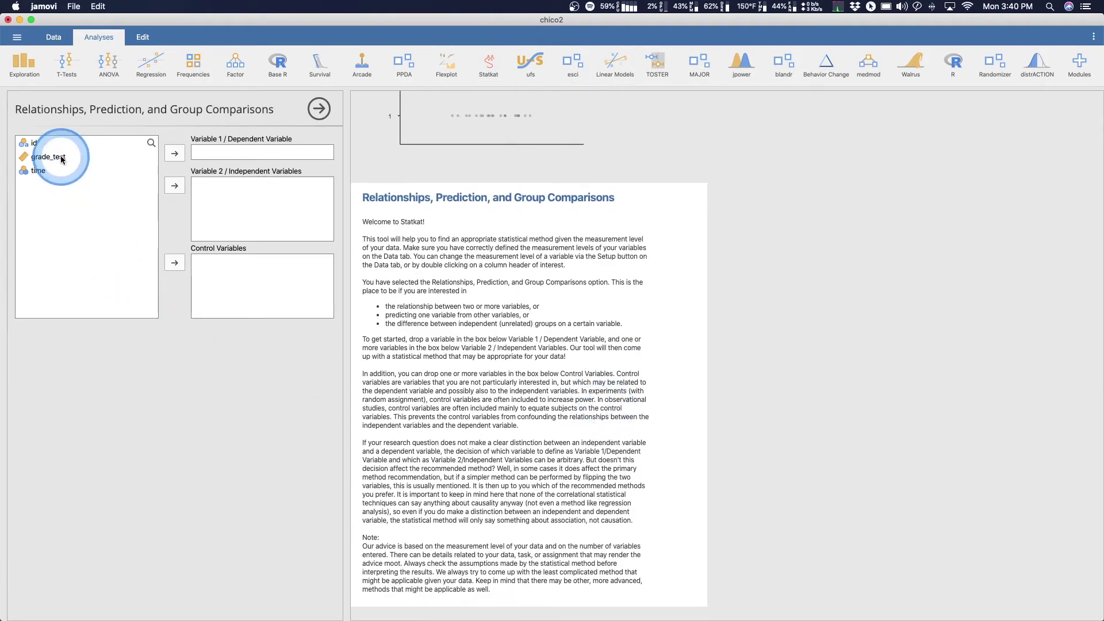
click(47, 156)
click(174, 153)
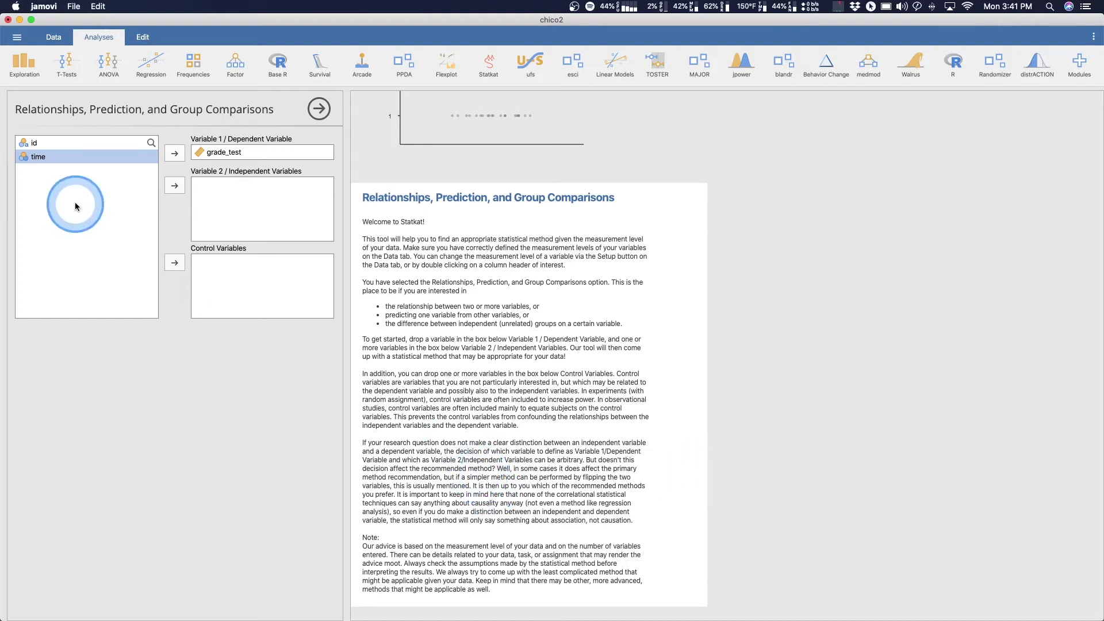
click(175, 185)
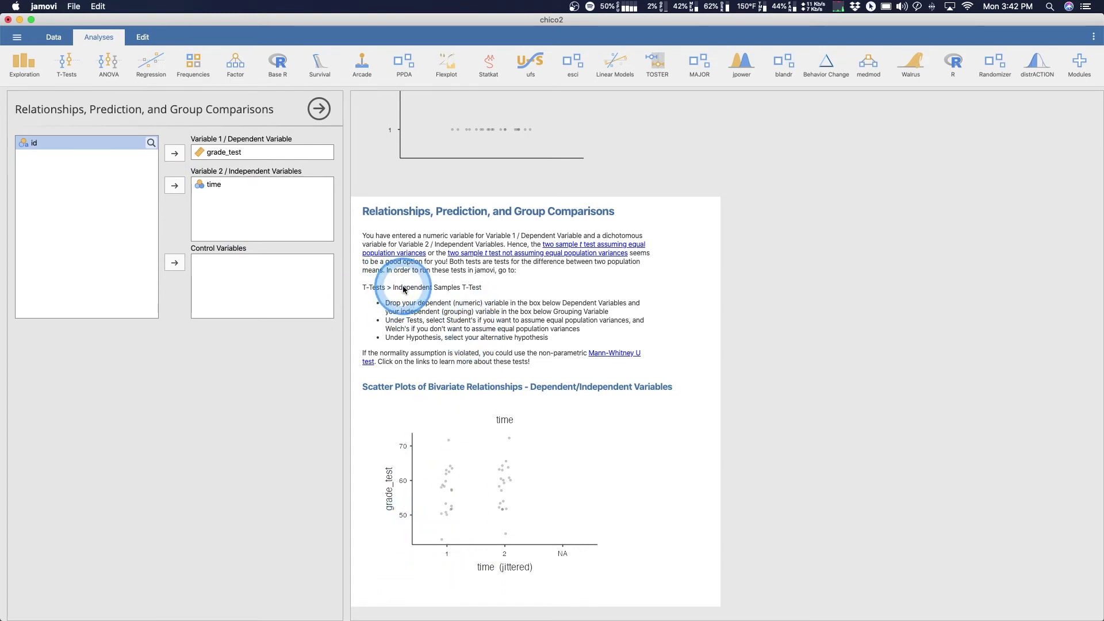
click(65, 68)
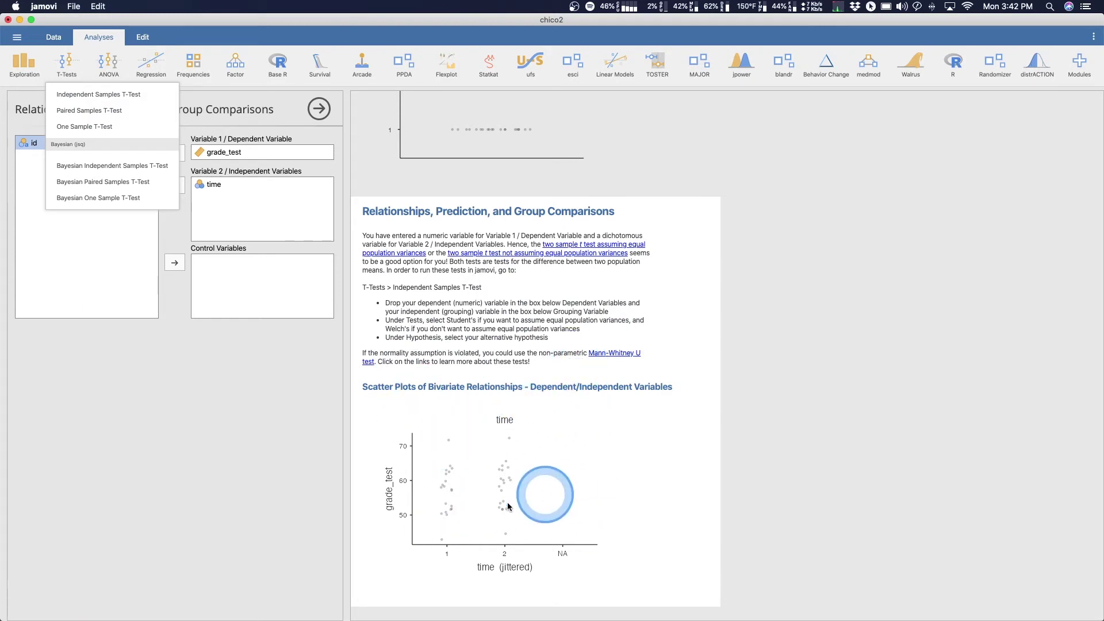
click(212, 457)
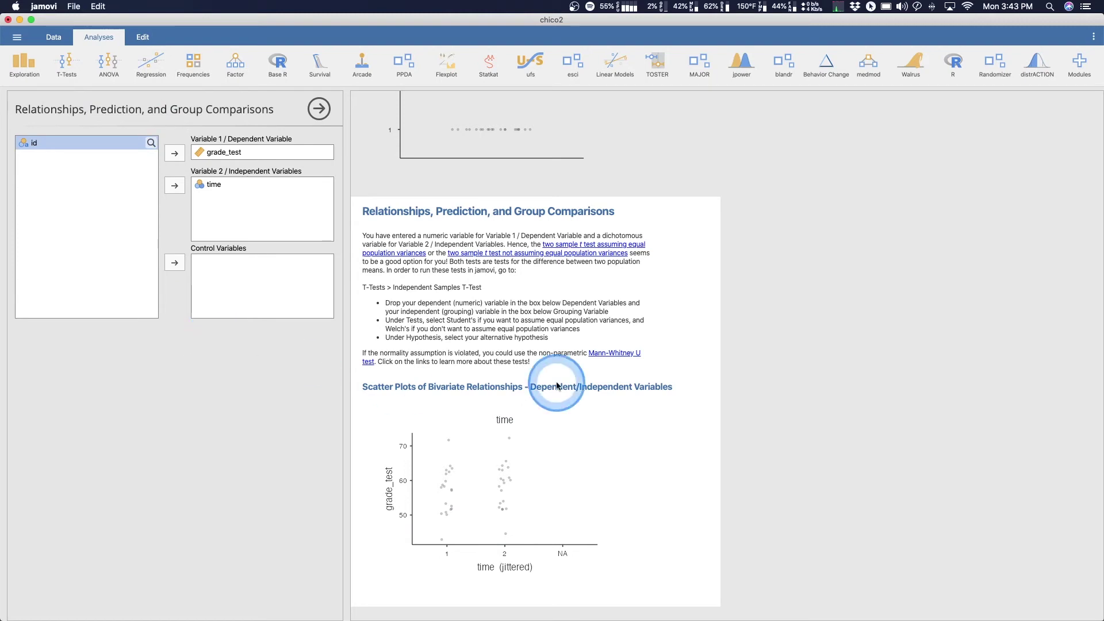
Enter grade_test and time as Related Variables in a new Repeated Measurements analysis.
click(489, 68)
click(514, 124)
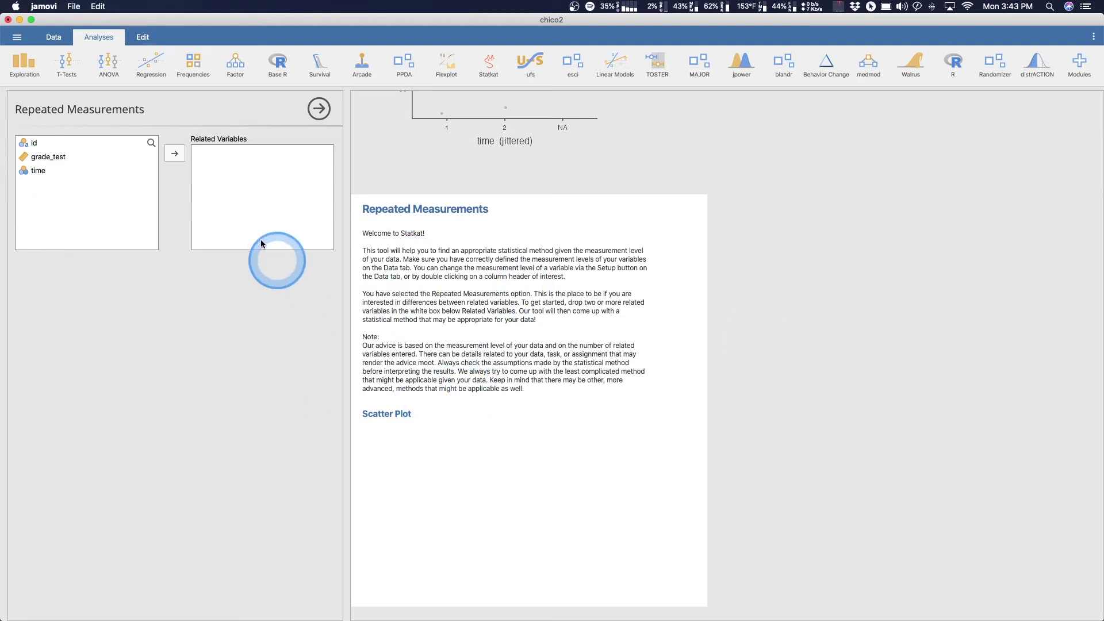
click(49, 156)
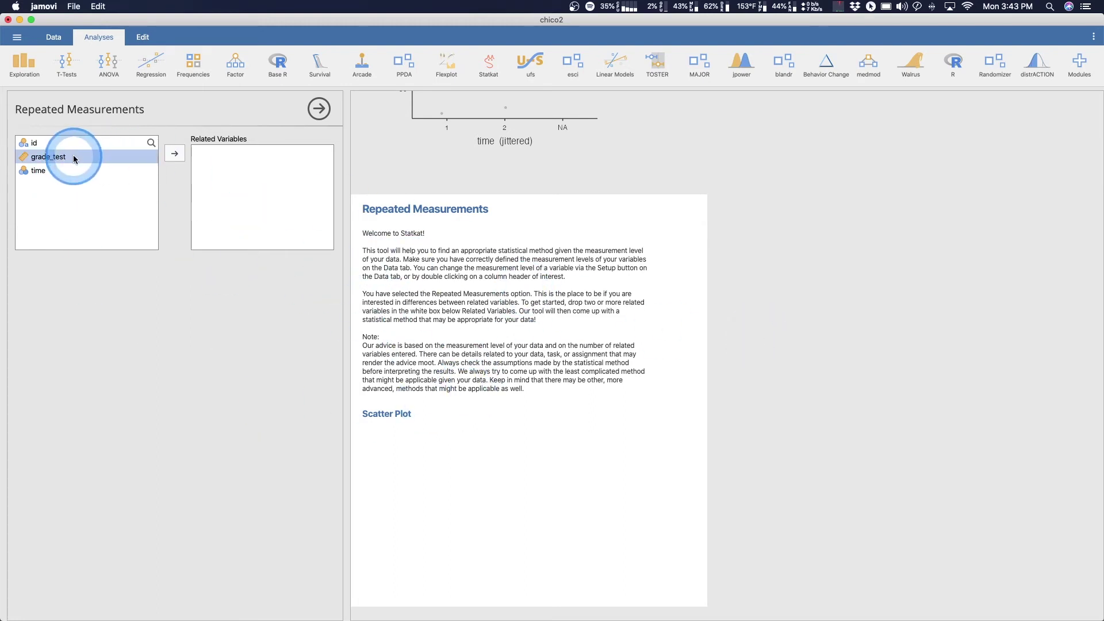
click(174, 154)
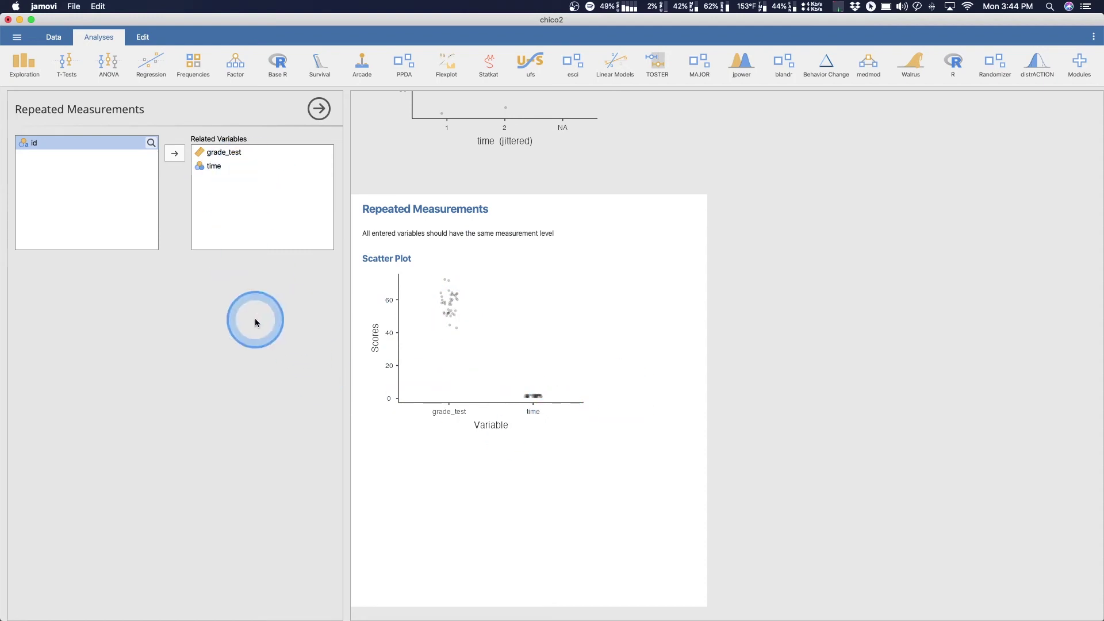
Add a continuous data column named grade_test2 with Decimal data type.
click(53, 36)
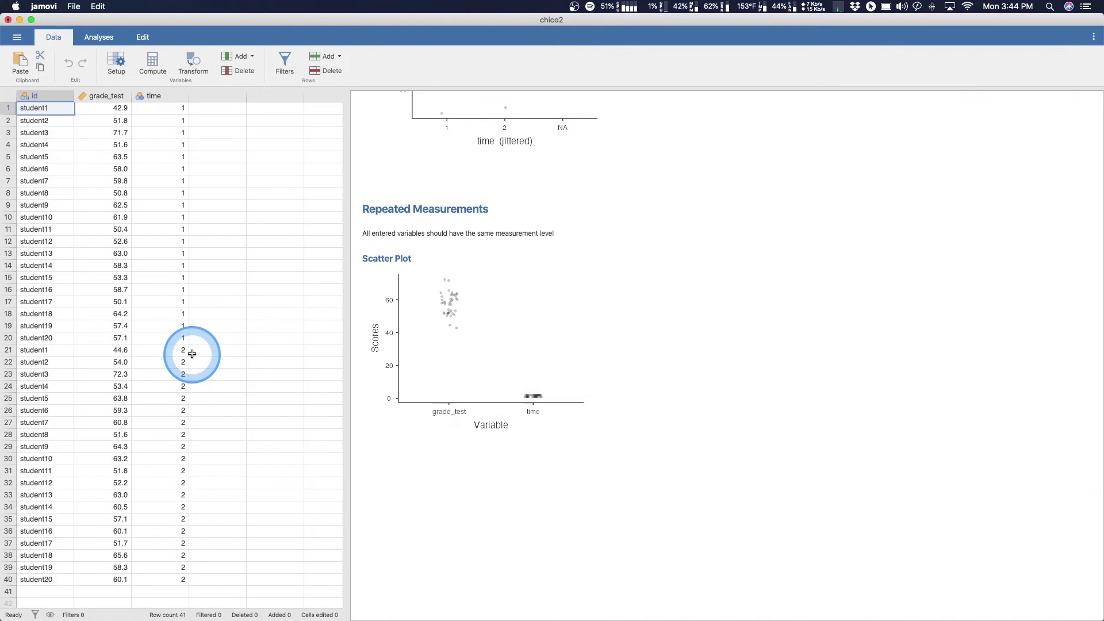
double_click(227, 101)
click(571, 127)
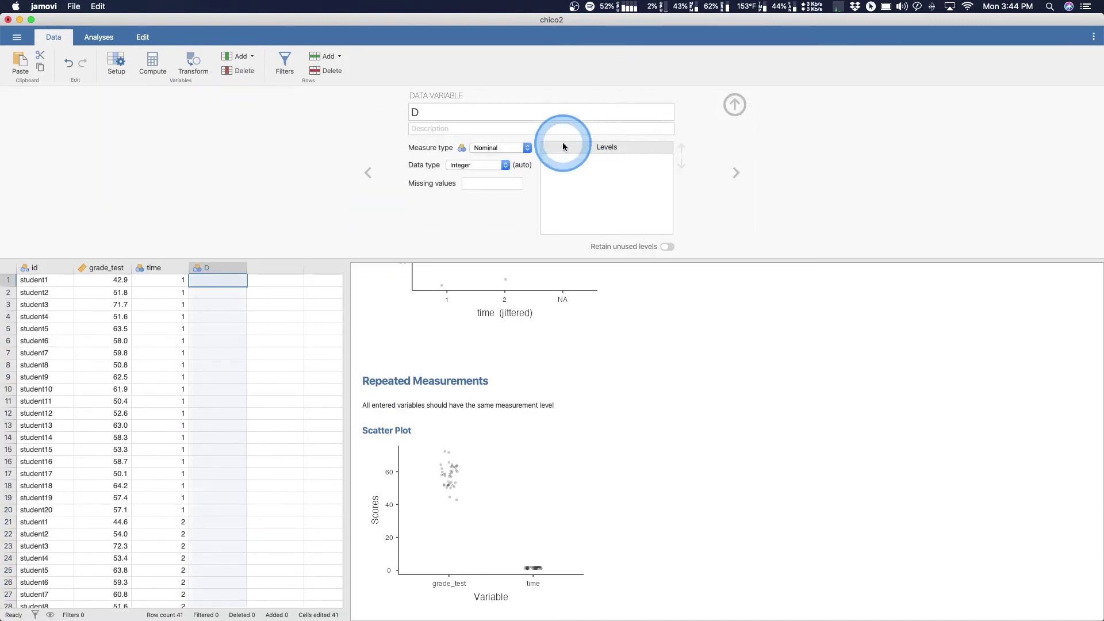
click(501, 148)
click(510, 185)
click(447, 112)
text(grade_test2)
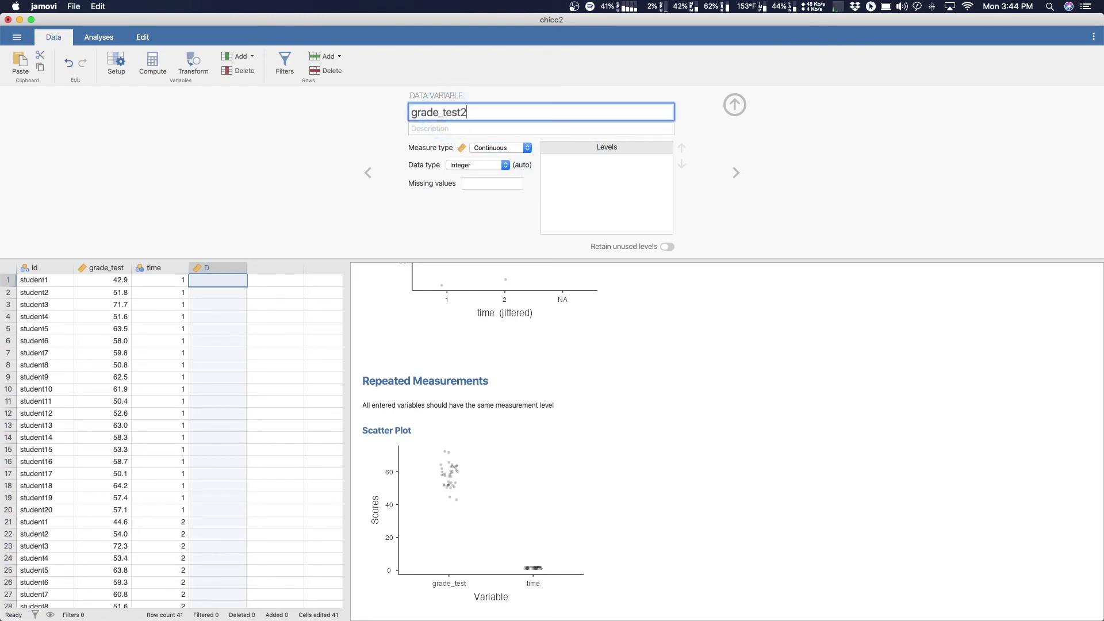
click(469, 164)
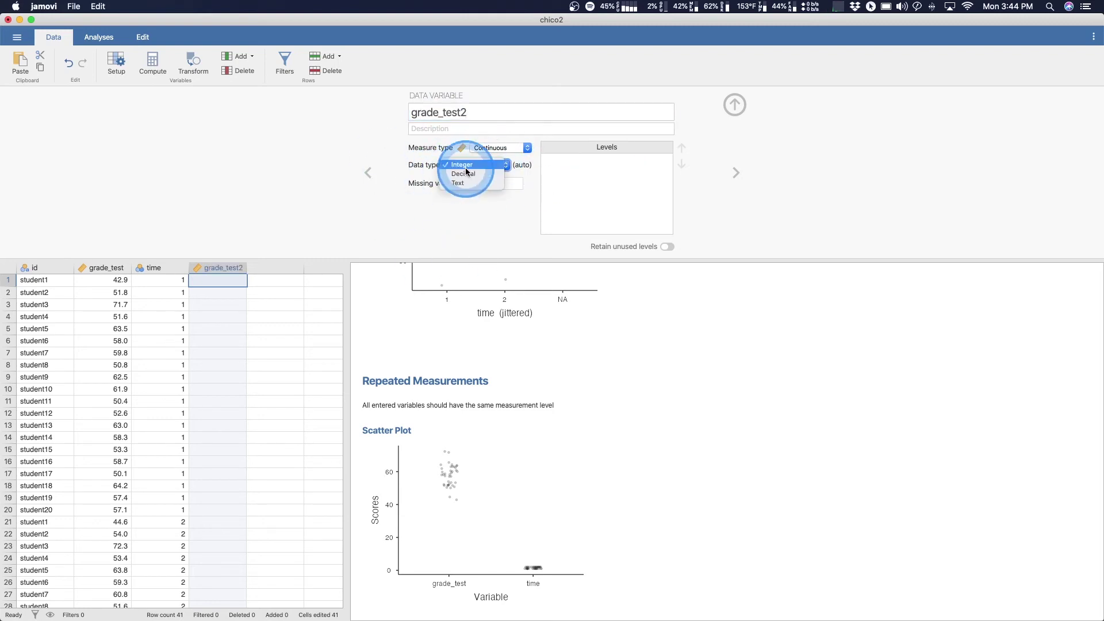
click(467, 175)
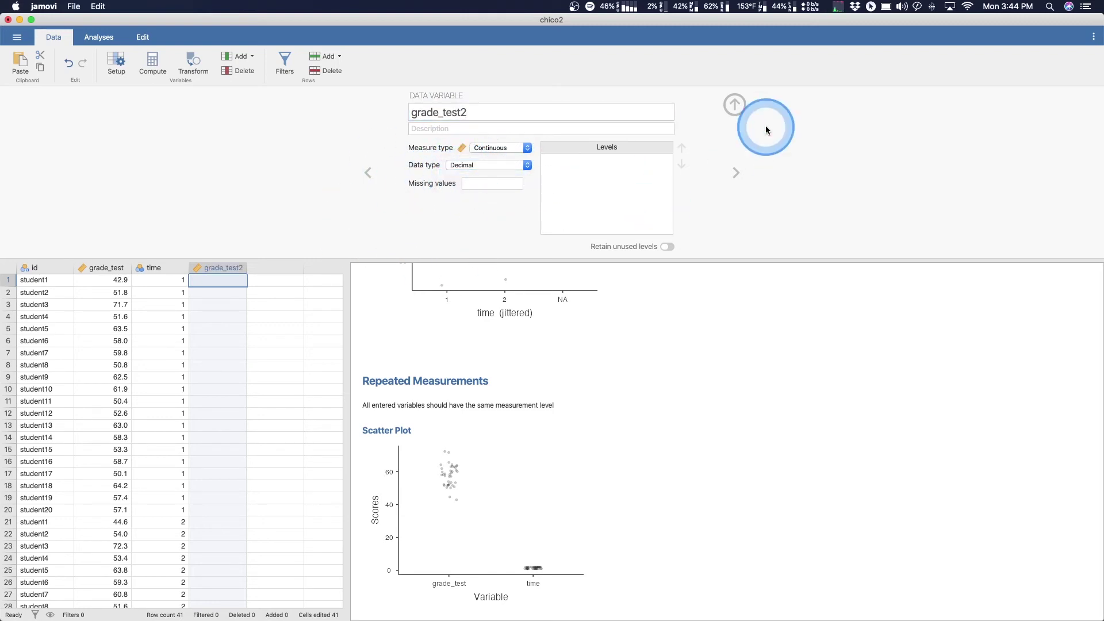
click(736, 104)
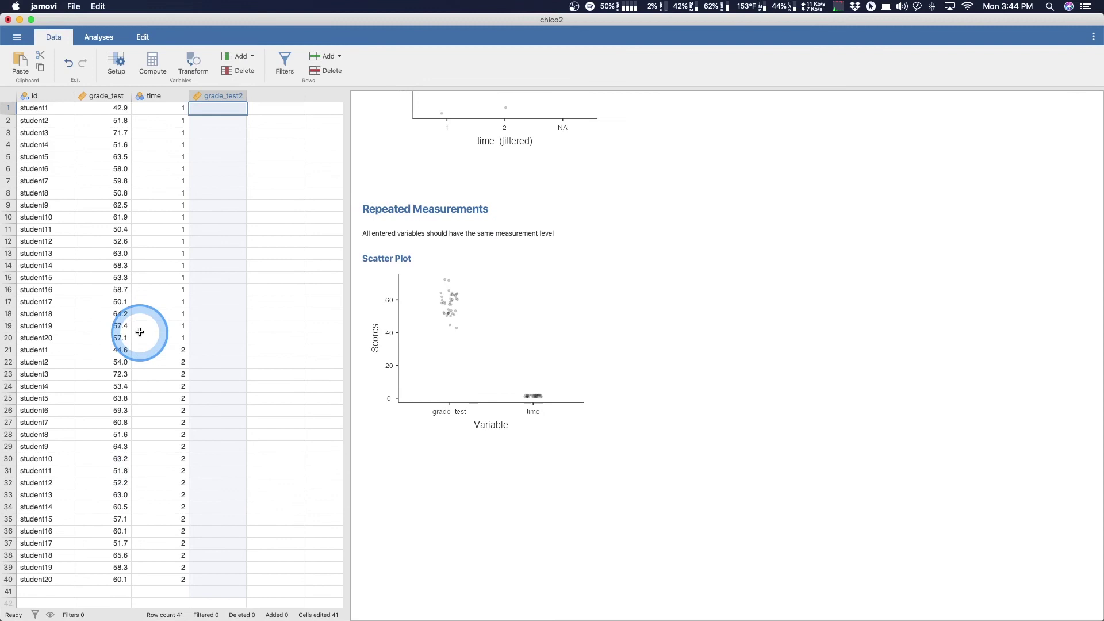
Copy grade_test rows 21–40 into grade_test2 rows 1–20.
drag(117, 350, 119, 578)
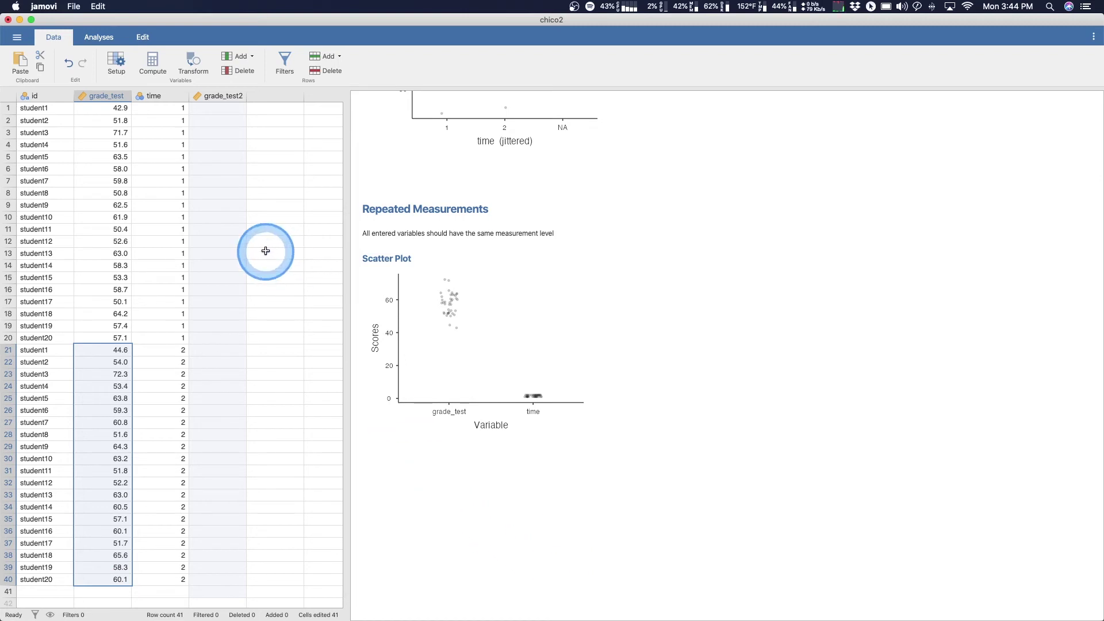
click(224, 111)
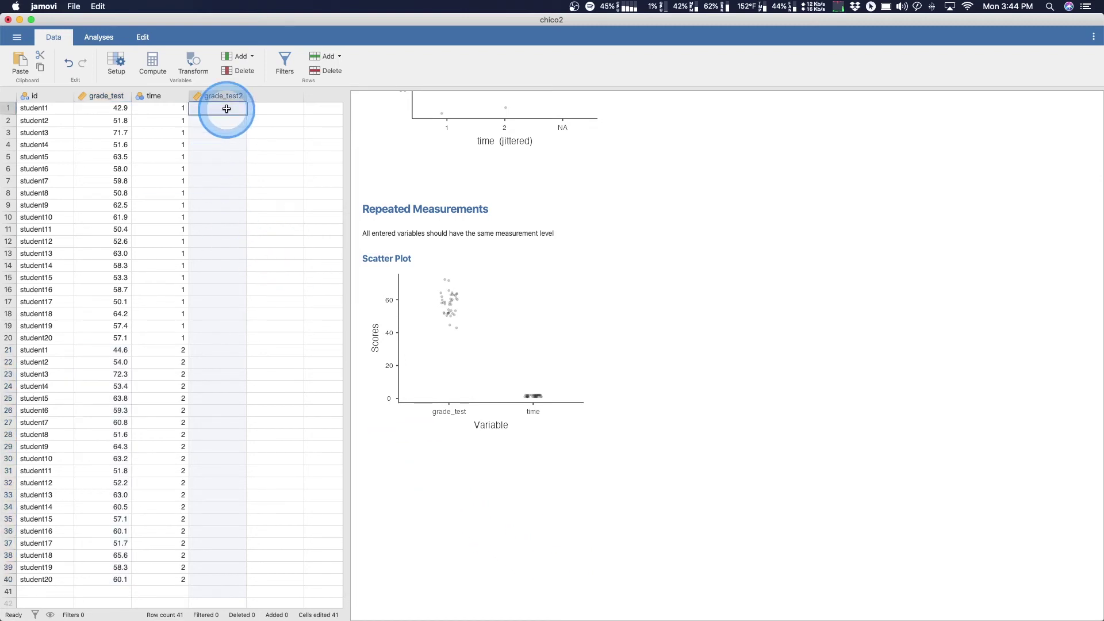
text(44.6 54.0 72.3 53.4 63.8 59.3 60.8 51.6 64.3 63.2 51.8 52.2 63.0 60.5 57.1 60.1 51.7 65.6 58.3 60.1)
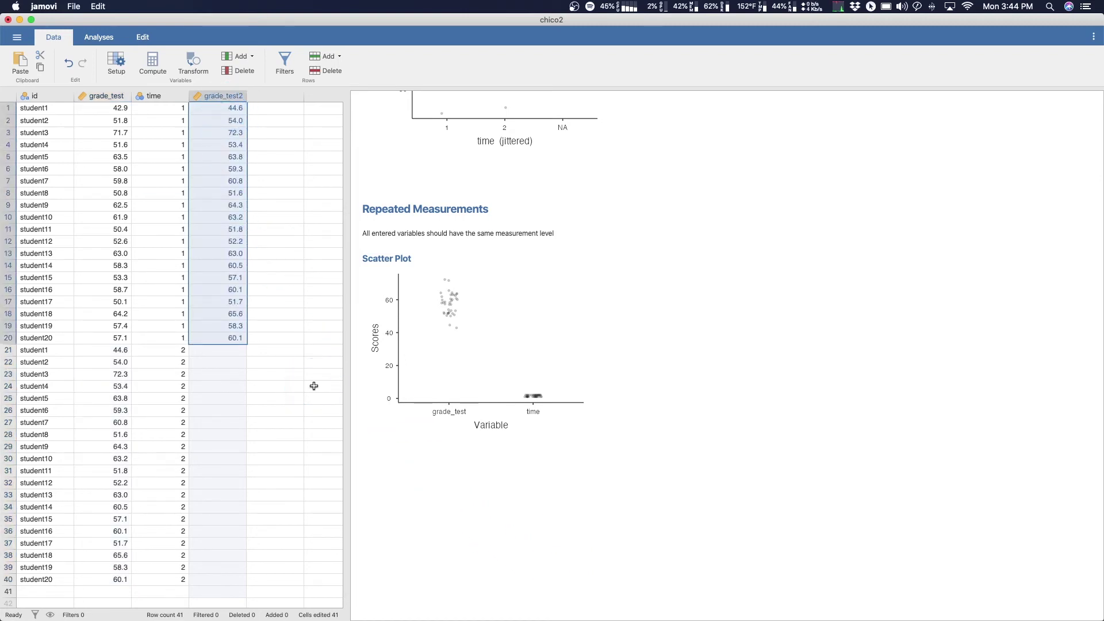
click(276, 252)
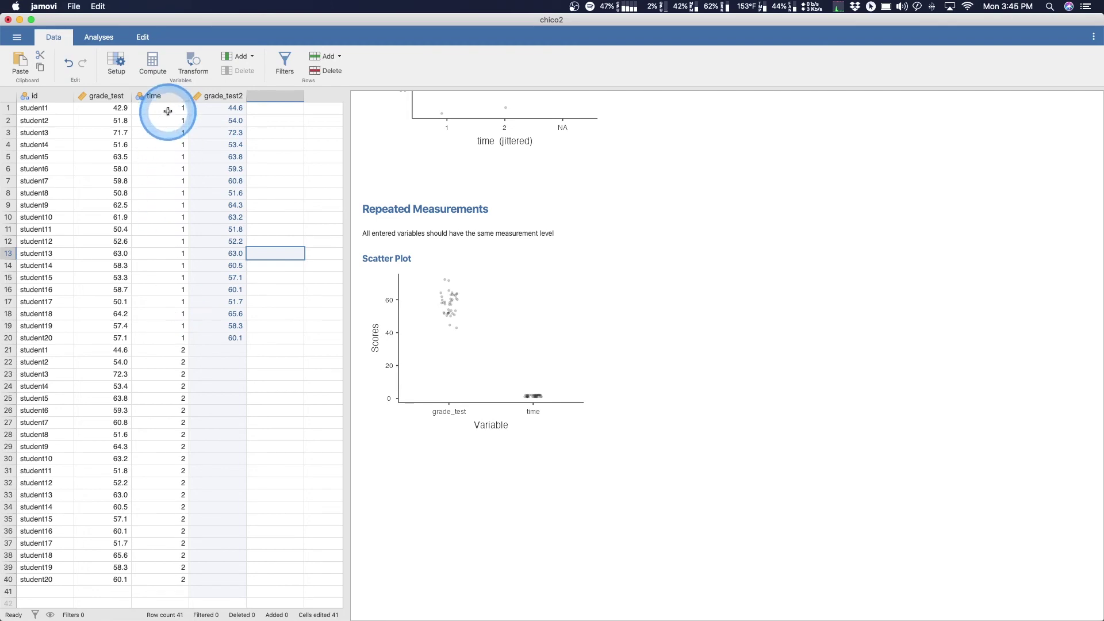
Add row filter Filter 1, then select grade_test's time-1 grades in rows 1–20.
click(283, 62)
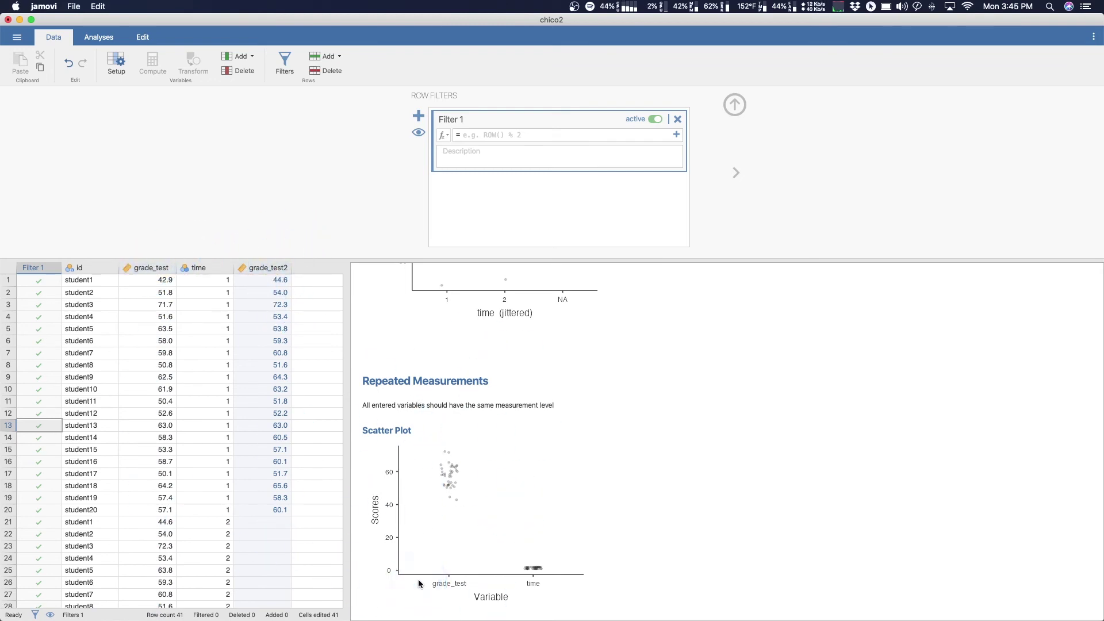
click(151, 268)
drag(152, 279, 172, 511)
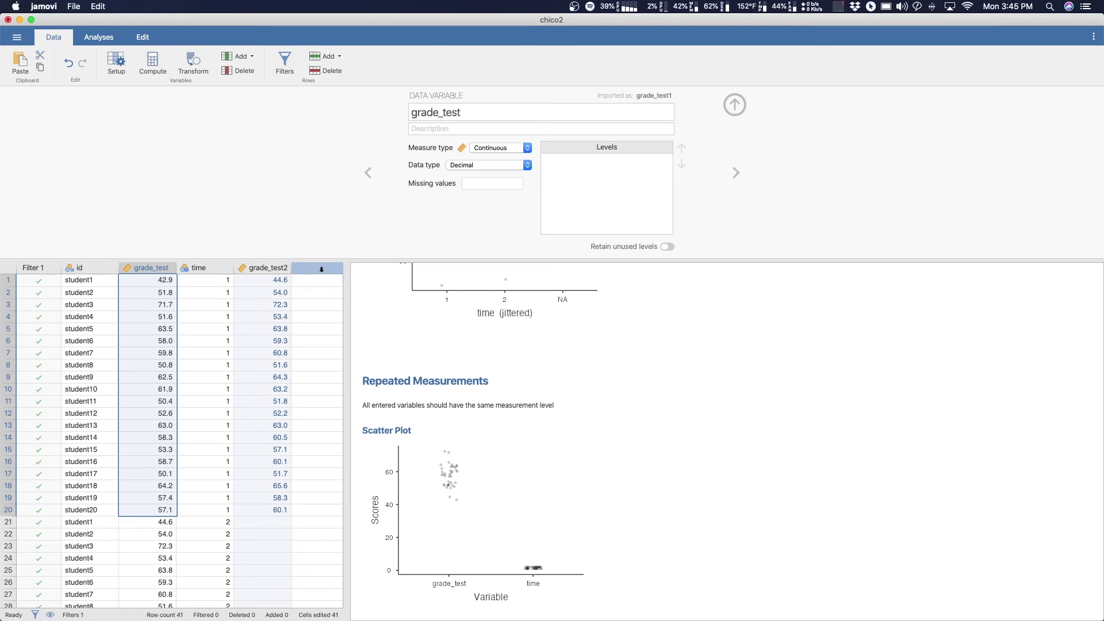
Add a new data variable named grade_test1, set to Continuous with Decimal data type.
click(321, 269)
click(540, 134)
click(437, 109)
text(1)
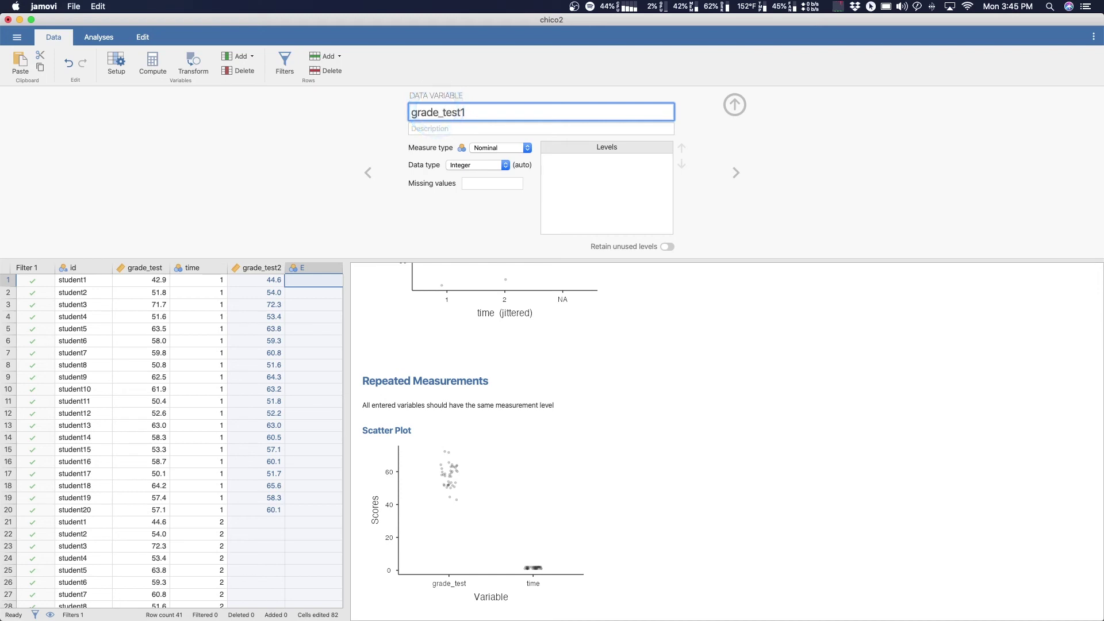
click(526, 148)
click(504, 165)
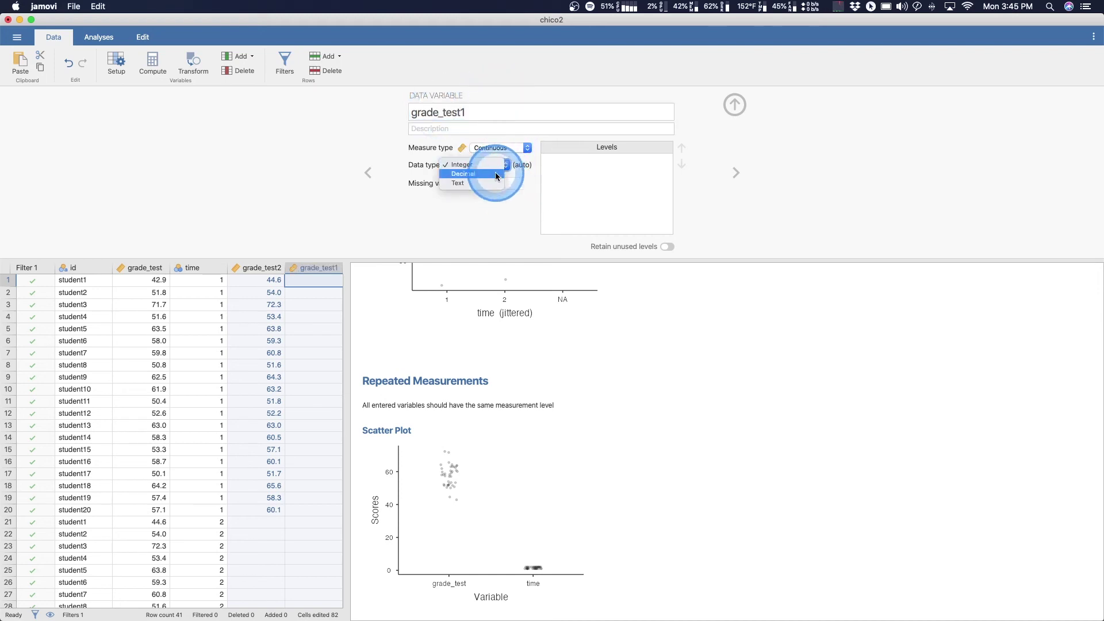
click(496, 177)
Paste the time 1 grades from grade_test rows 1–20 into grade_test1.
click(145, 267)
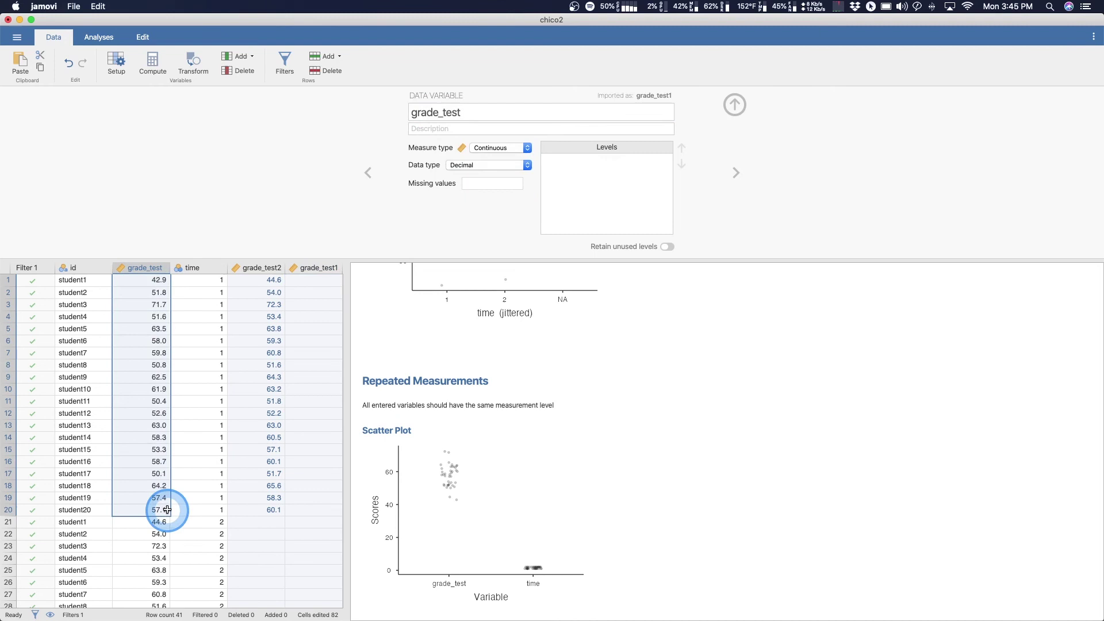
click(318, 281)
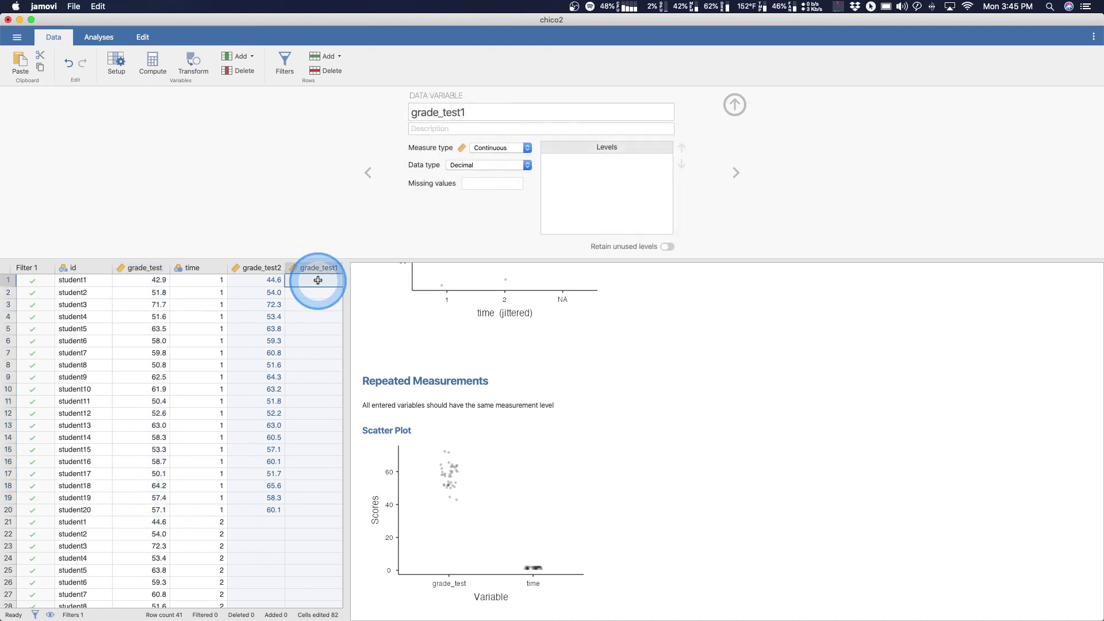
text(42.9 51.8 71.7 51.6 63.5 58.0 59.8 50.8 62.5 61.9 50.4 52.6 63.0 58.3 53.3 58.7 50.1 64.2 57.4 57.1)
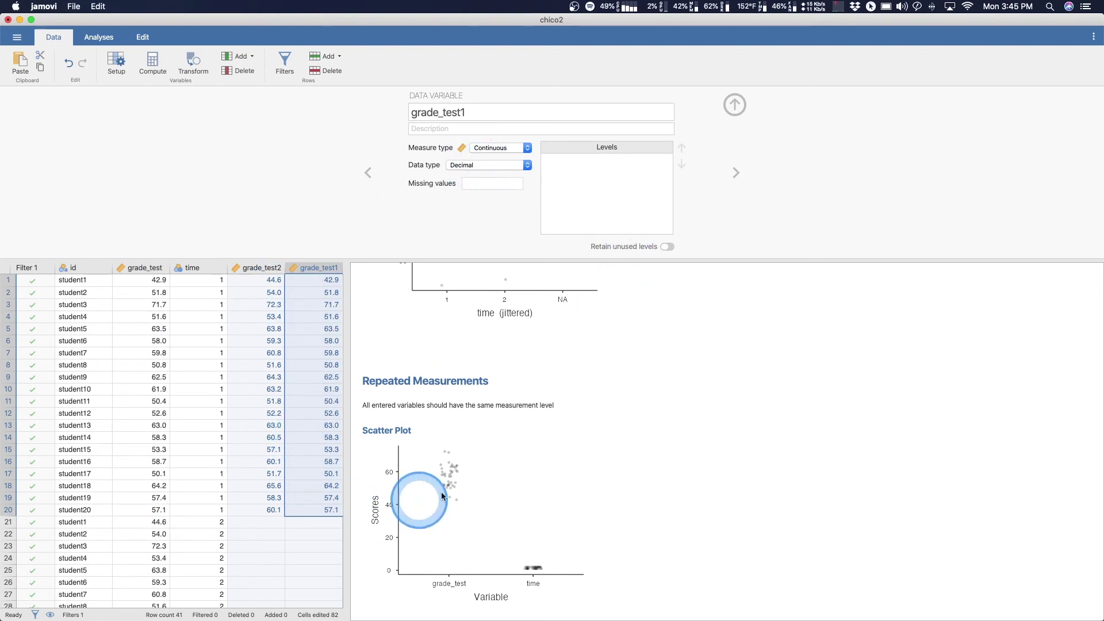
Close the variable settings, clear the selection and reopen the existing Repeated Measurements analysis.
click(735, 105)
click(305, 445)
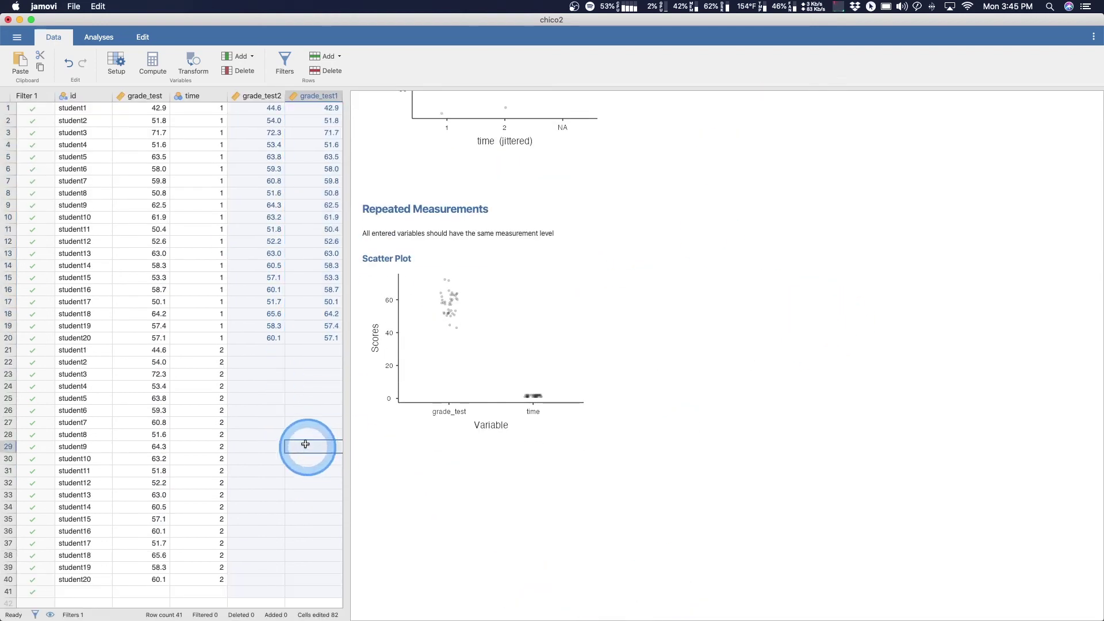
click(273, 327)
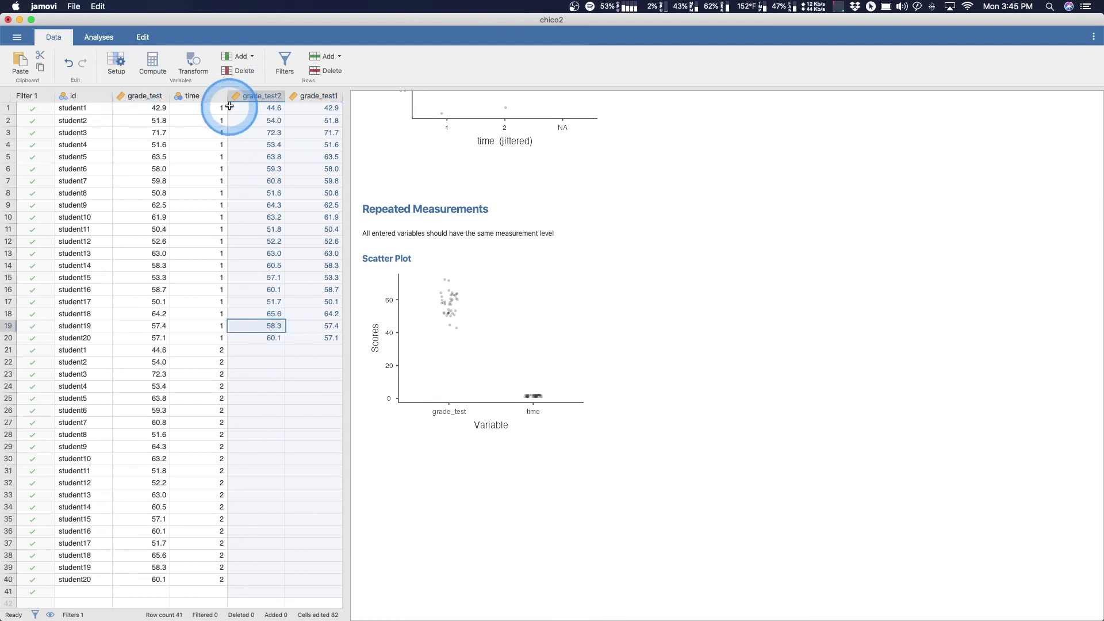
click(574, 251)
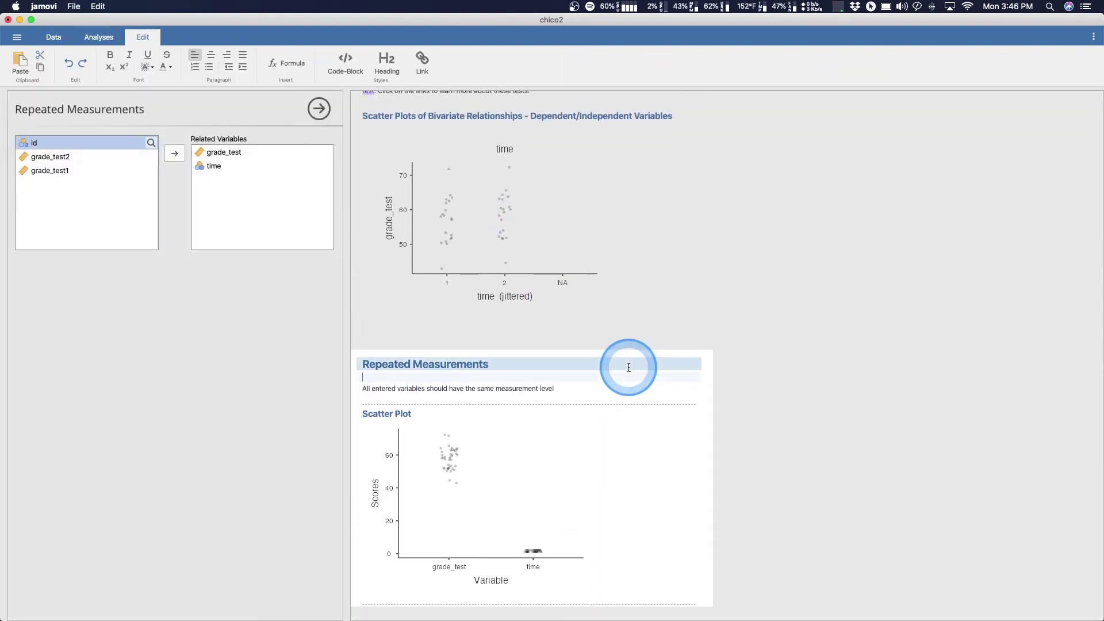
Start a new Statkat Repeated Measurements analysis relating grade_test2 and grade_test1.
click(98, 36)
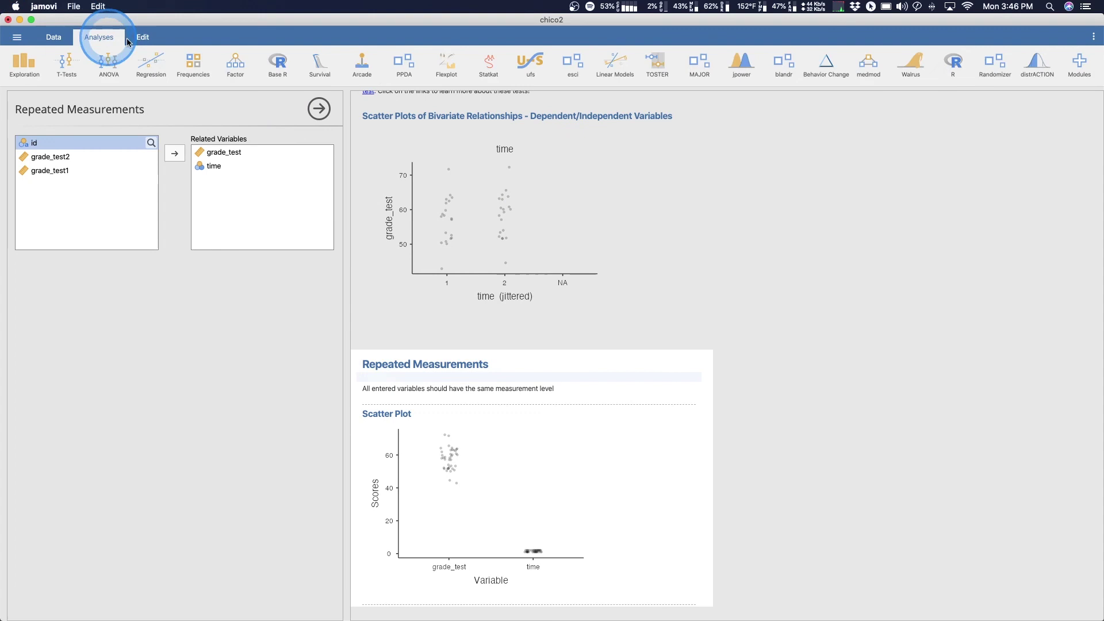
click(488, 62)
click(506, 128)
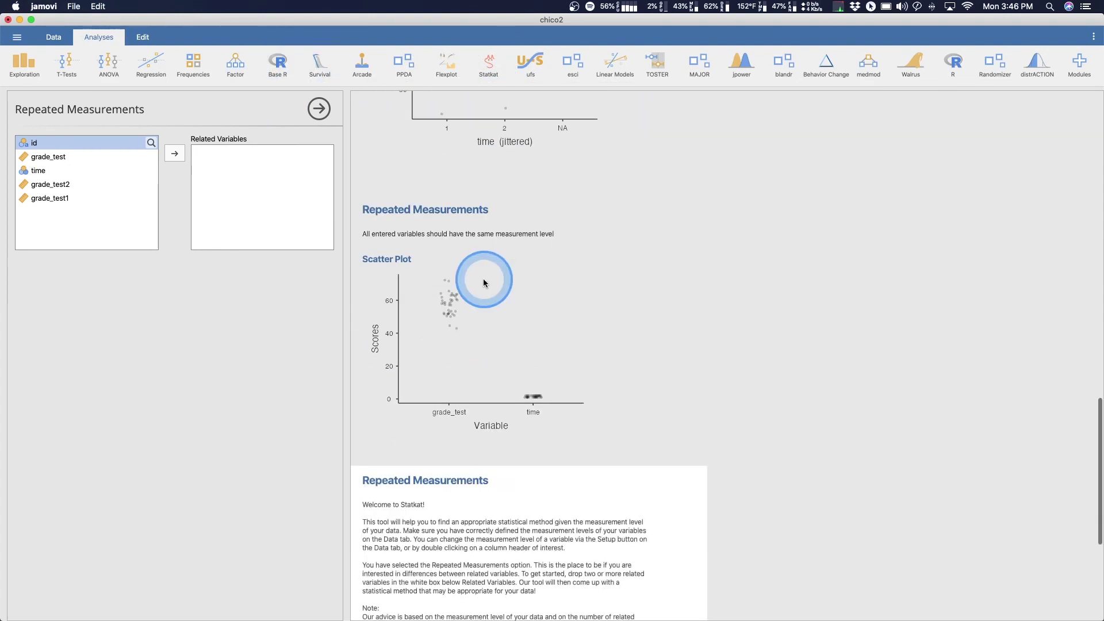
click(50, 184)
shift+click(50, 197)
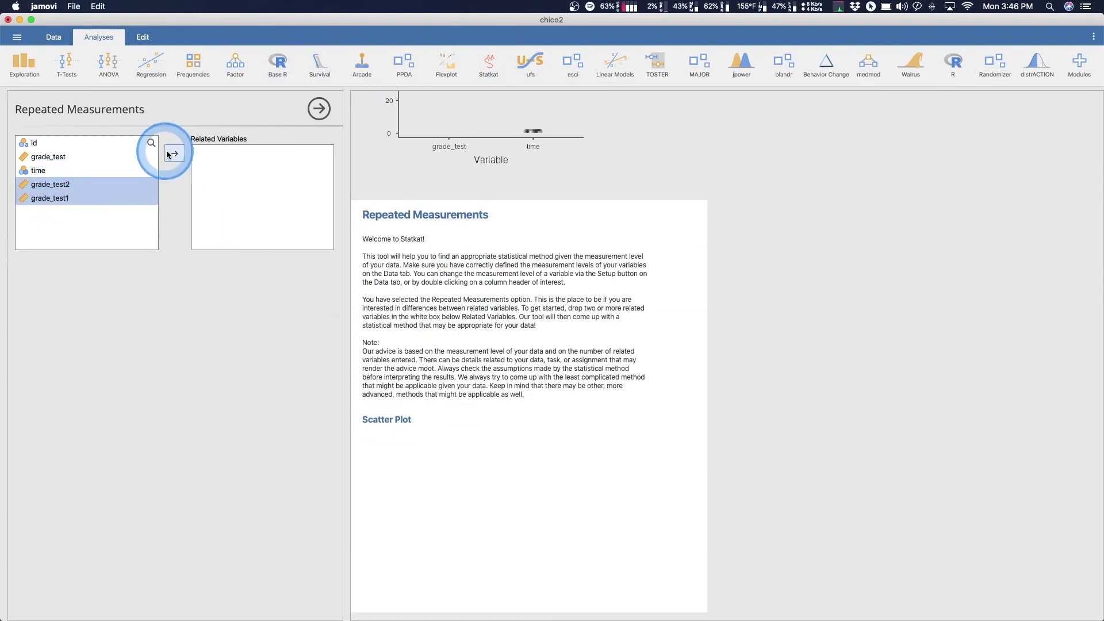
click(173, 154)
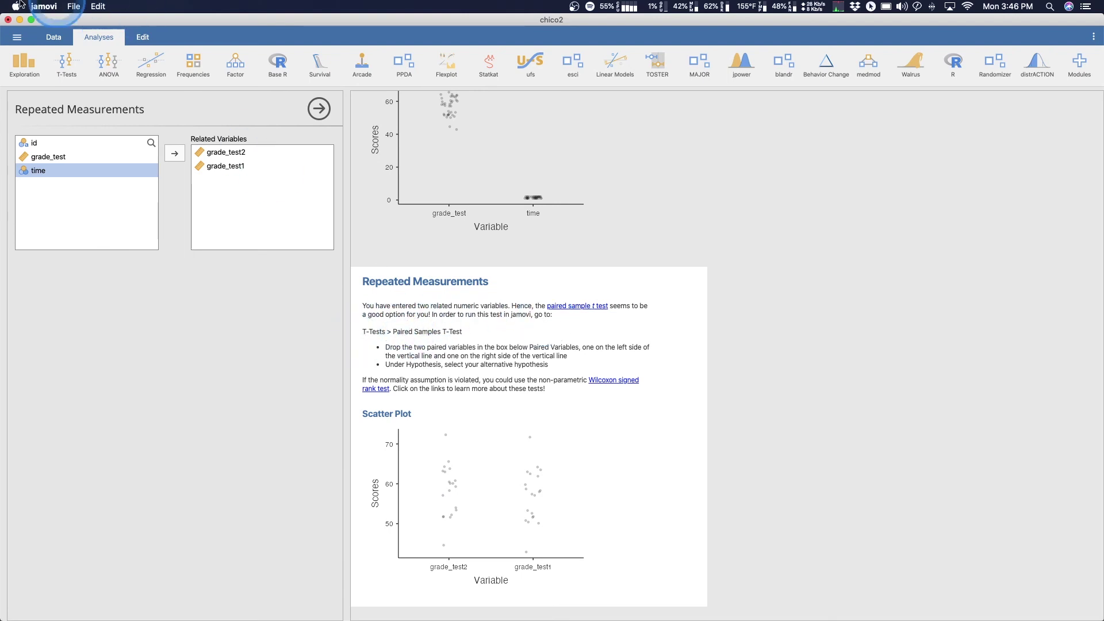
click(67, 64)
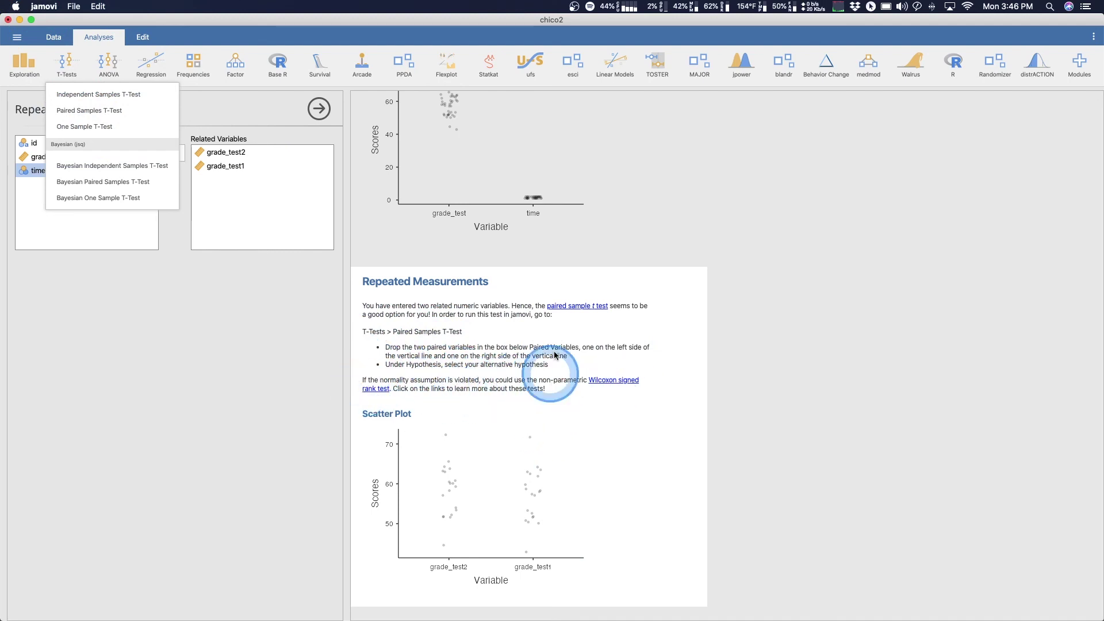
click(484, 258)
scroll(516, 283, up, 10)
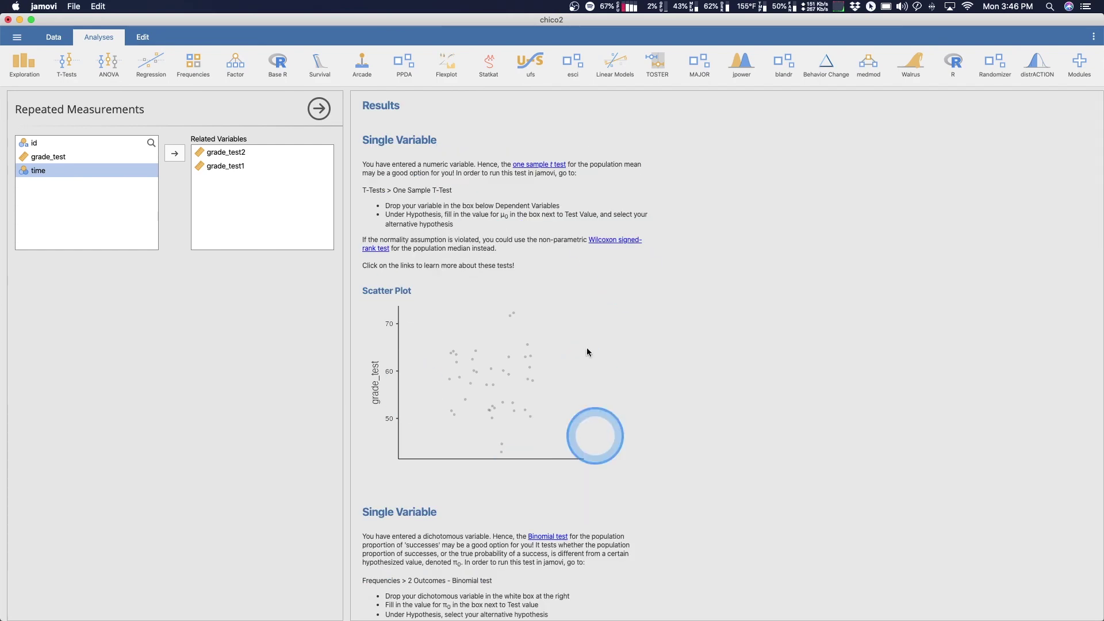
scroll(511, 397, down, 10)
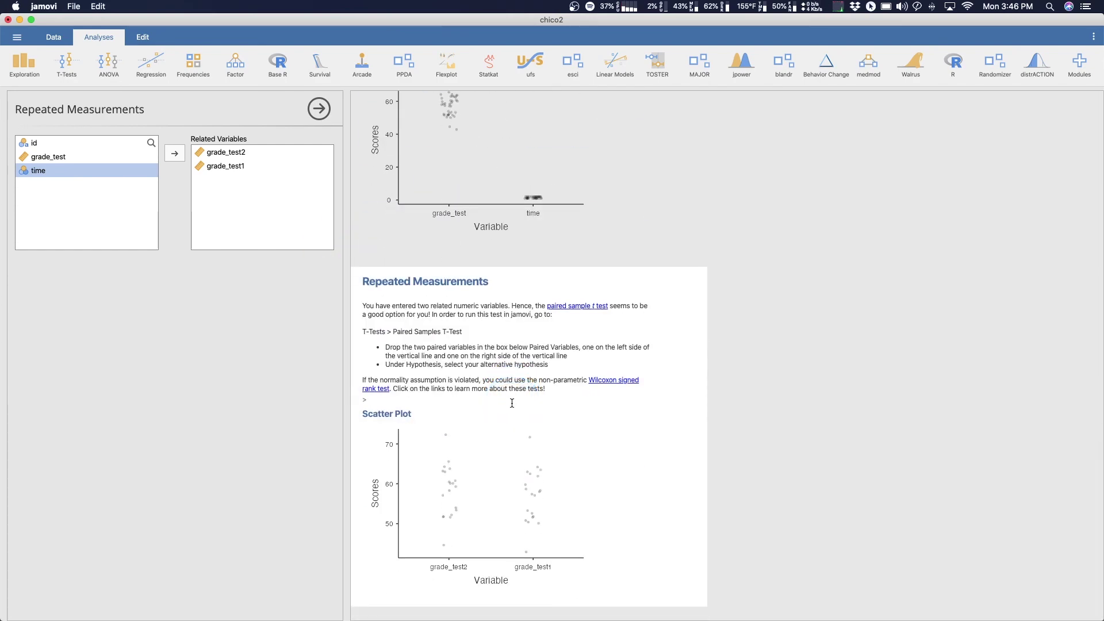
click(514, 403)
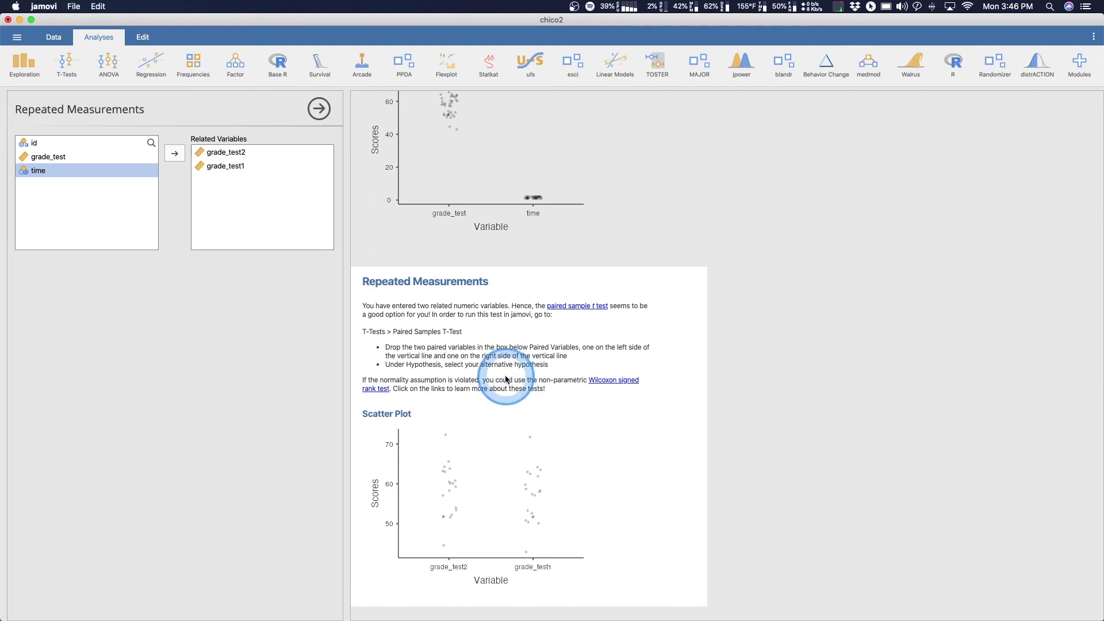